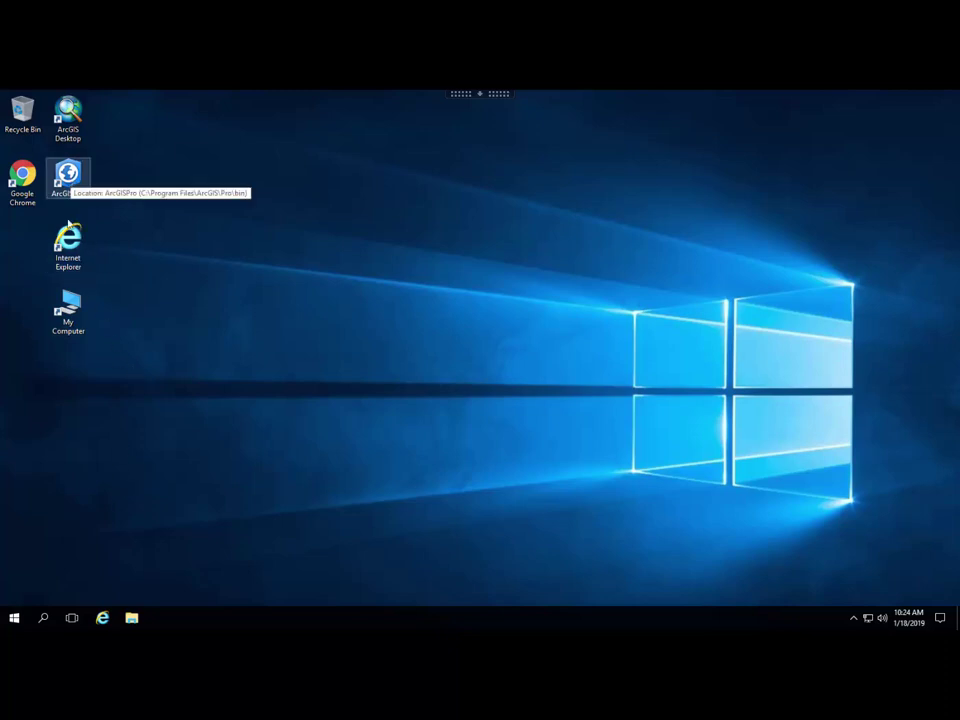
Launch ArcGIS Pro from the ArcGIS folder in the Windows Start menu.
left_click(14, 619)
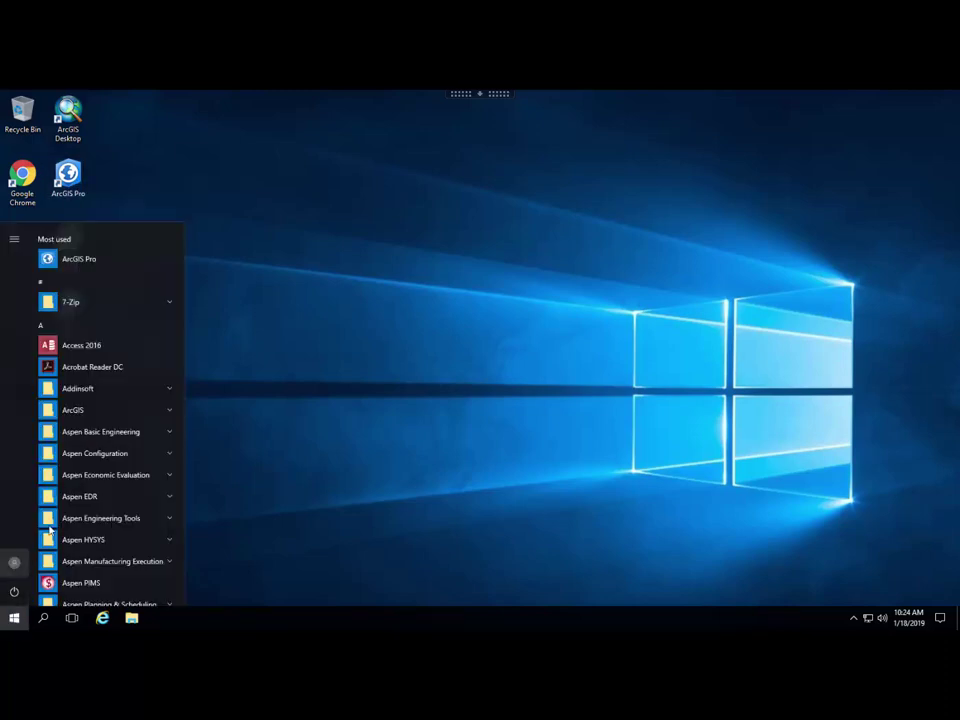
left_click(78, 412)
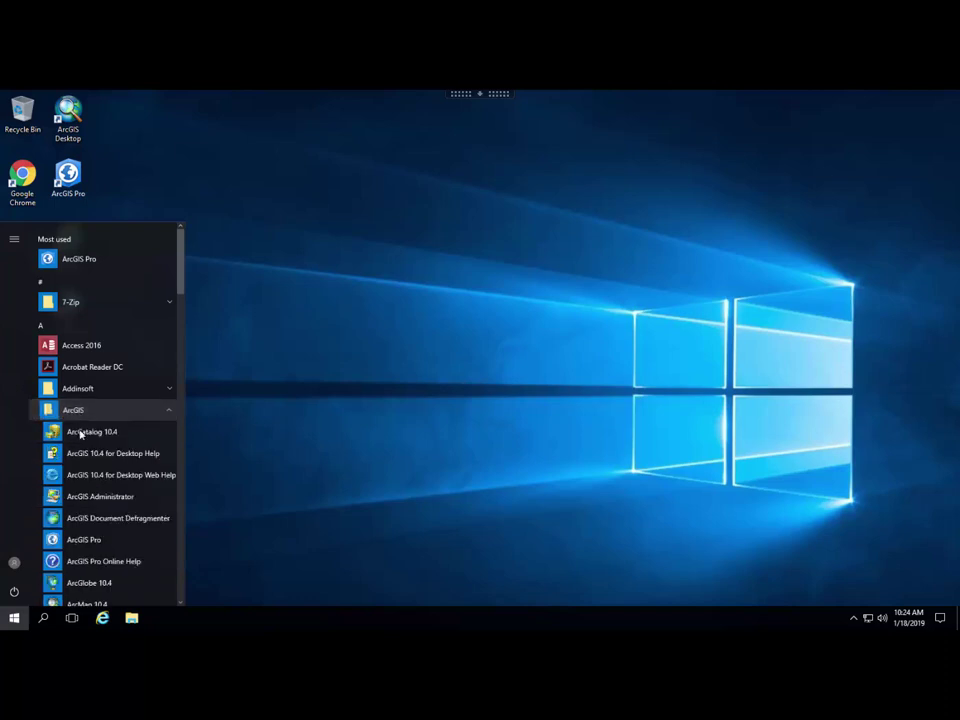
left_click(85, 543)
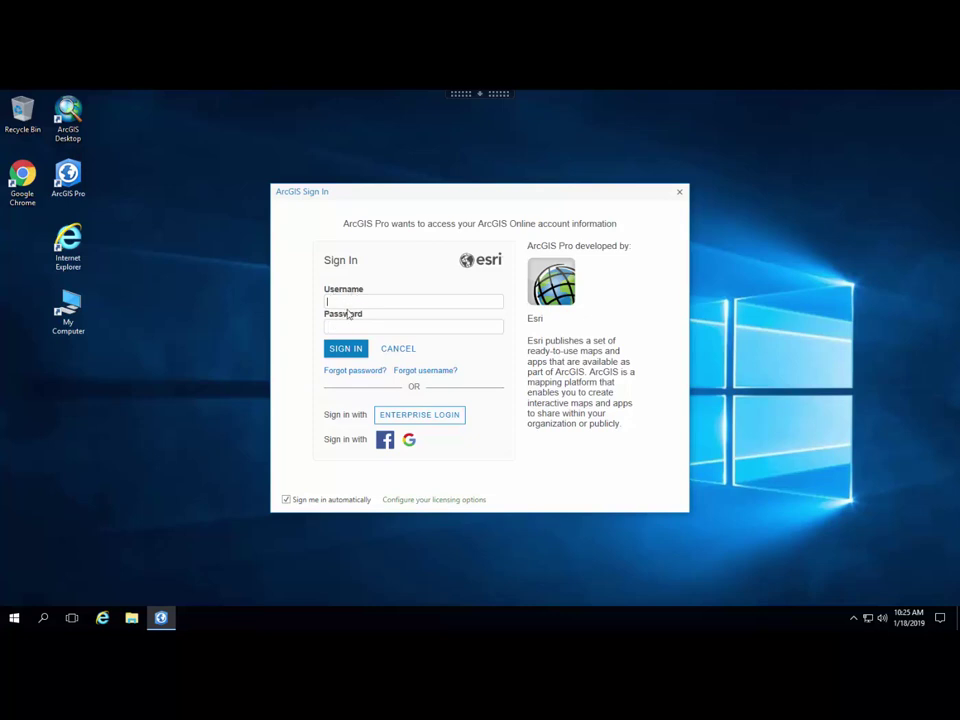
Use Enterprise Login with organization URL 'umn' and choose UMN Internet ID (X.500).
left_click(420, 421)
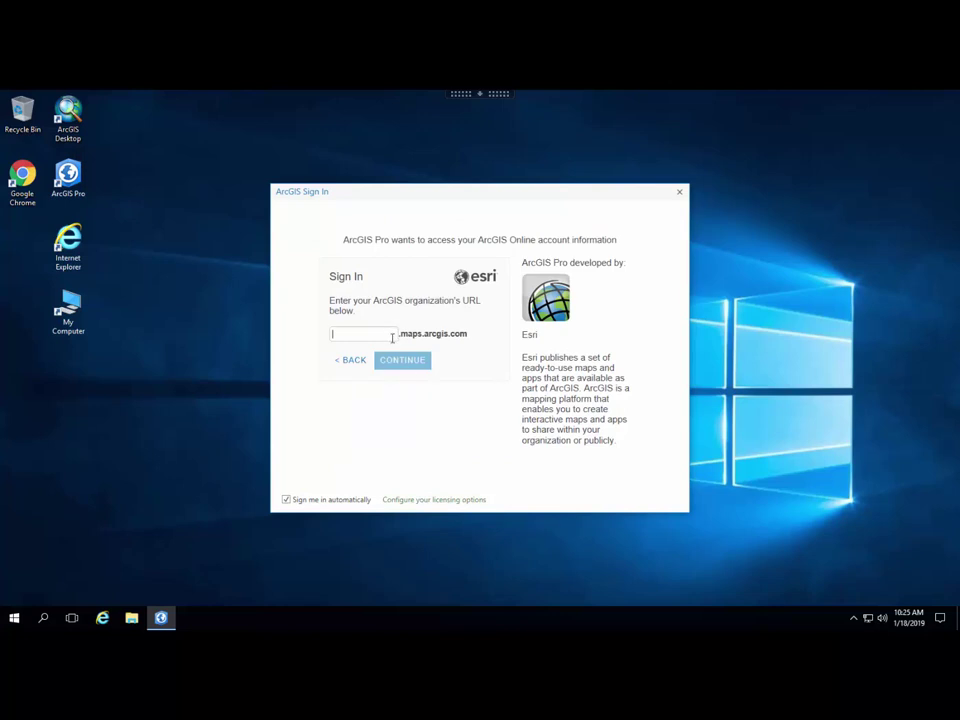
type("umn")
left_click(396, 364)
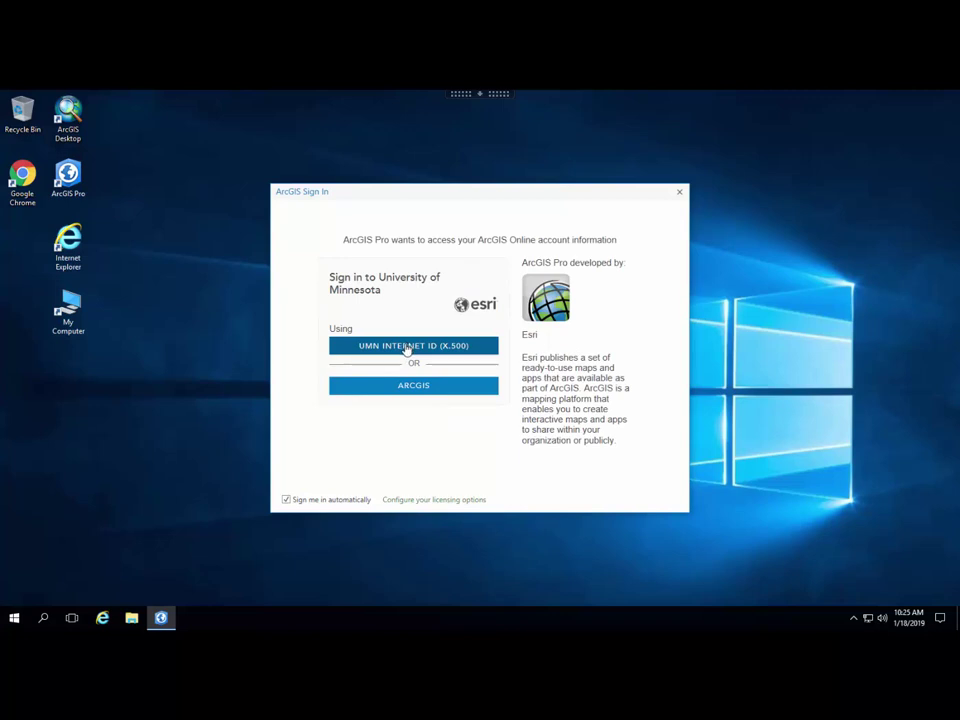
left_click(406, 348)
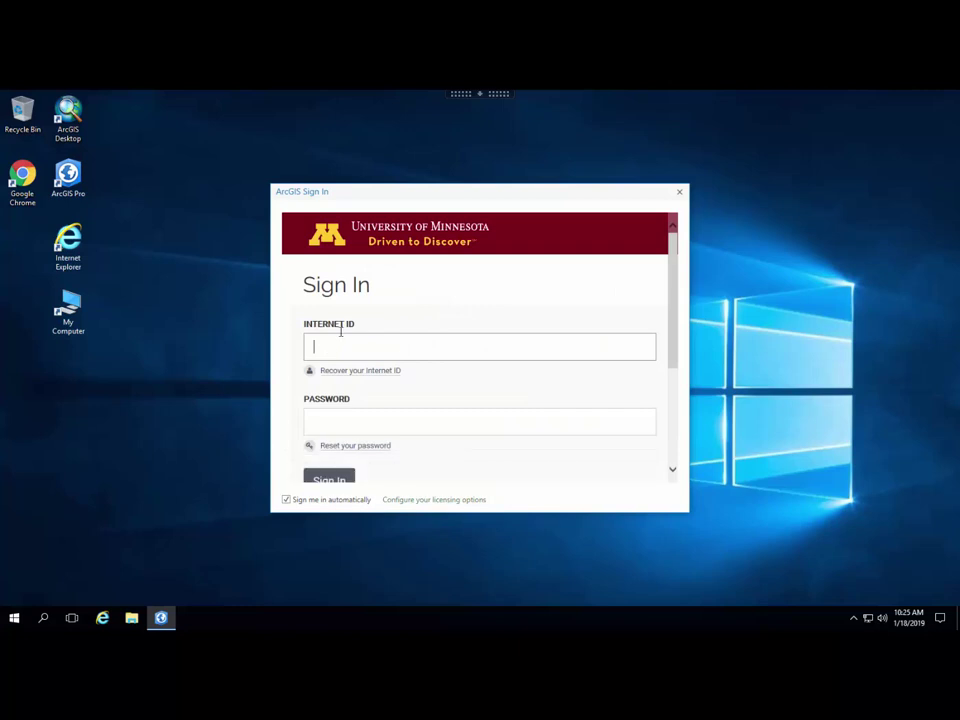
Enter the university Internet ID and account password, then sign in.
type("ajenks")
key("Tab")
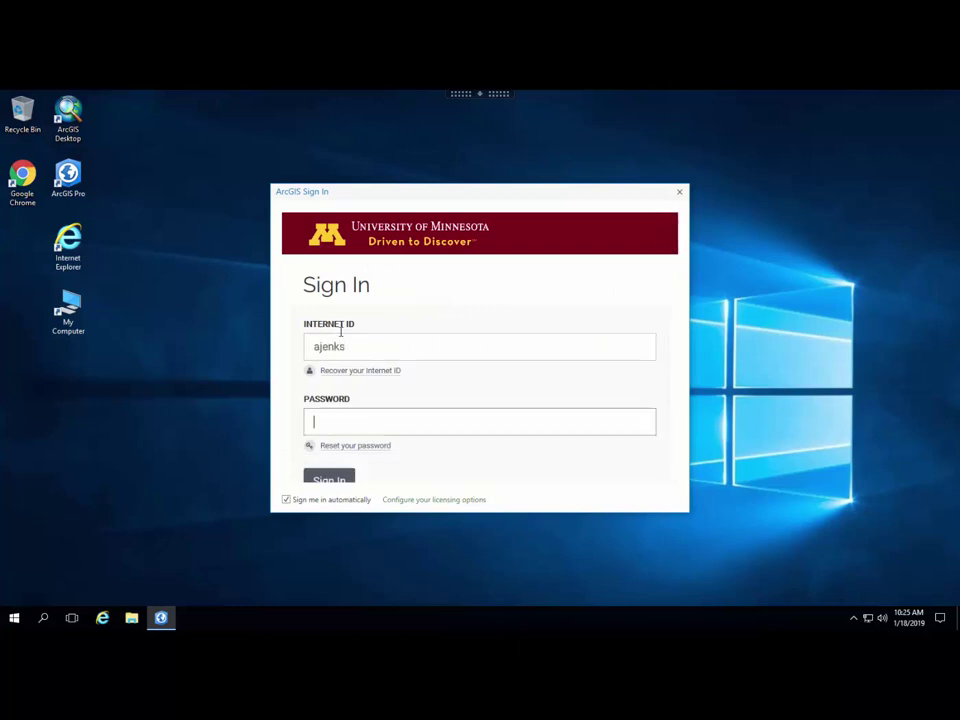
type("••••••")
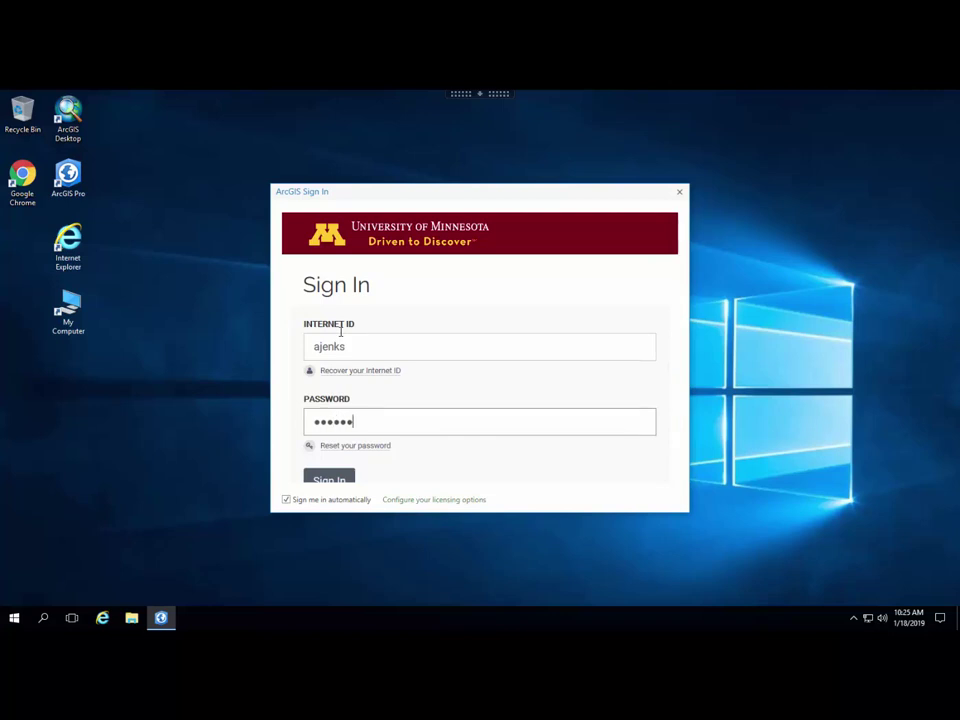
type("•••••••")
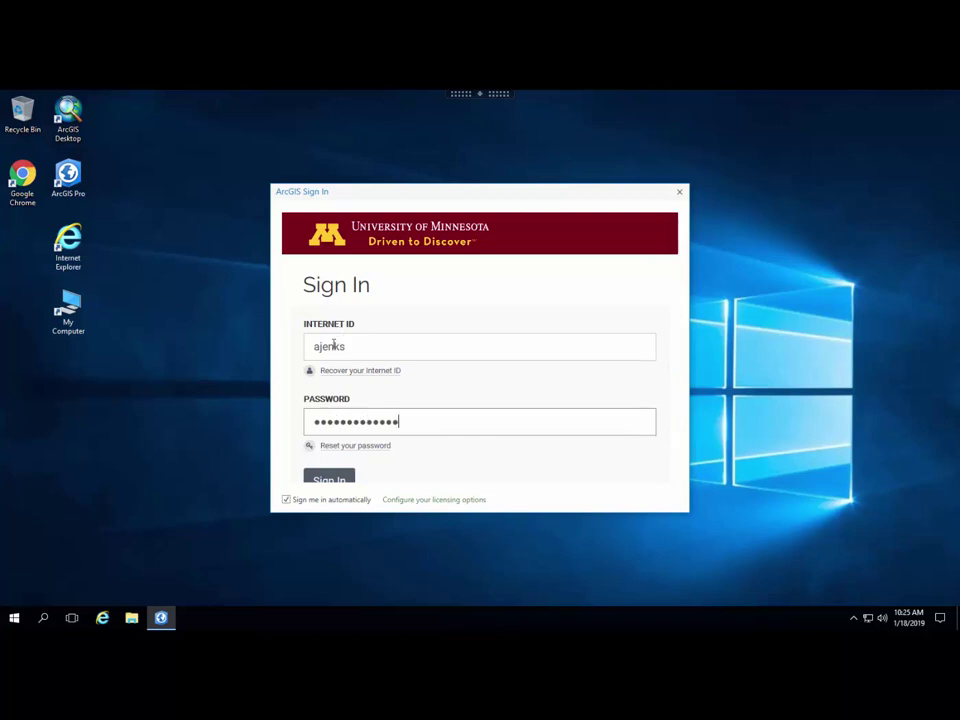
left_click(336, 478)
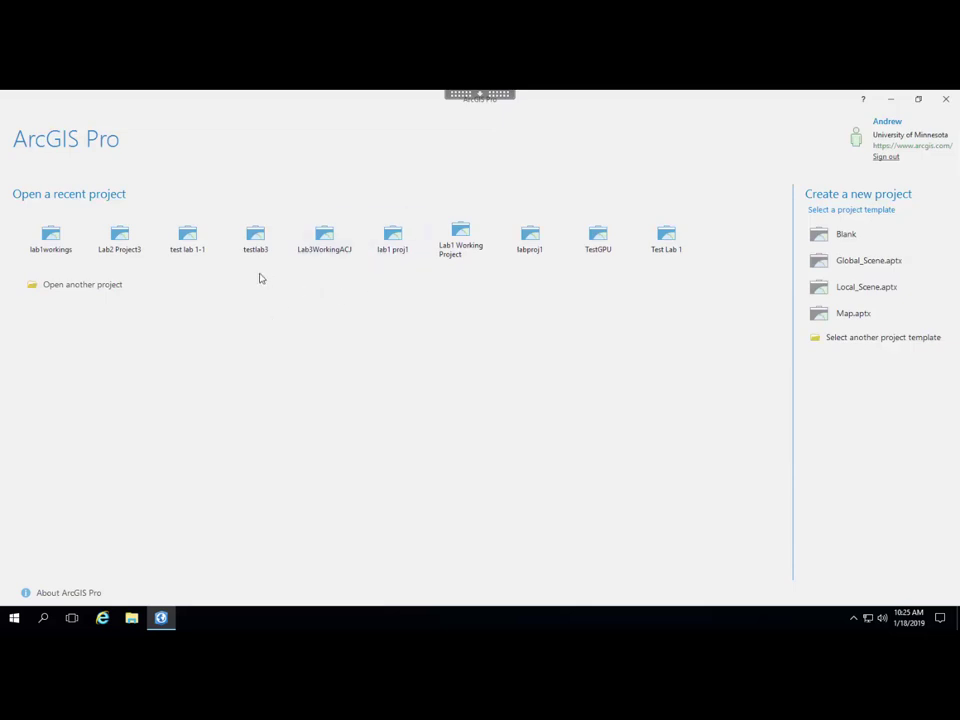
Open File Explorer on the share on \\CFANS\LABS (L:) drive.
left_click(131, 620)
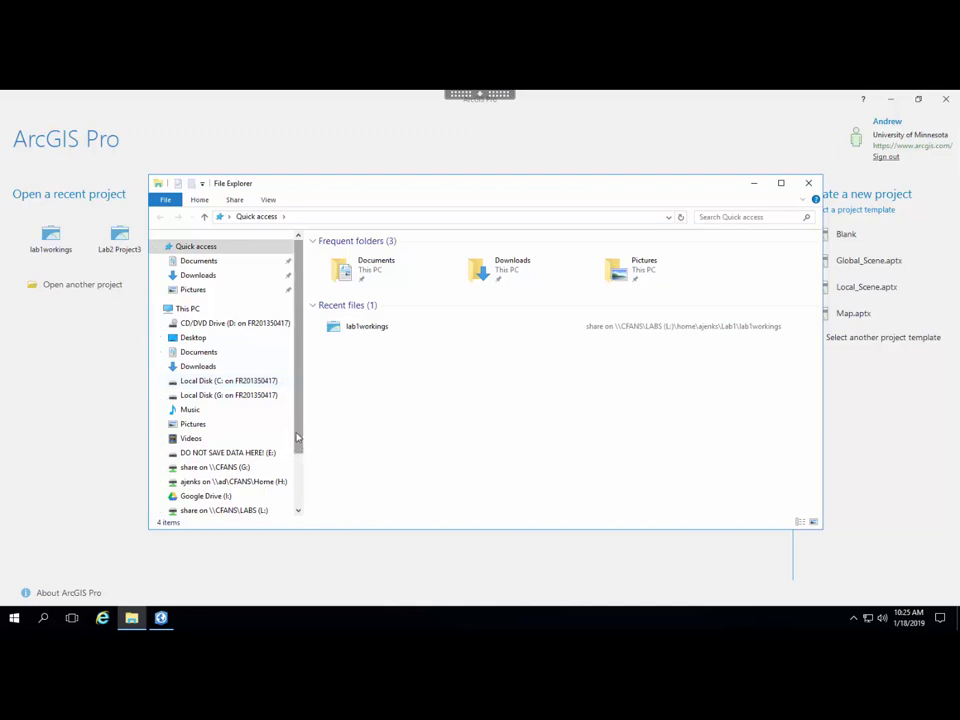
scroll(297, 437, "down", 1)
left_click(240, 472)
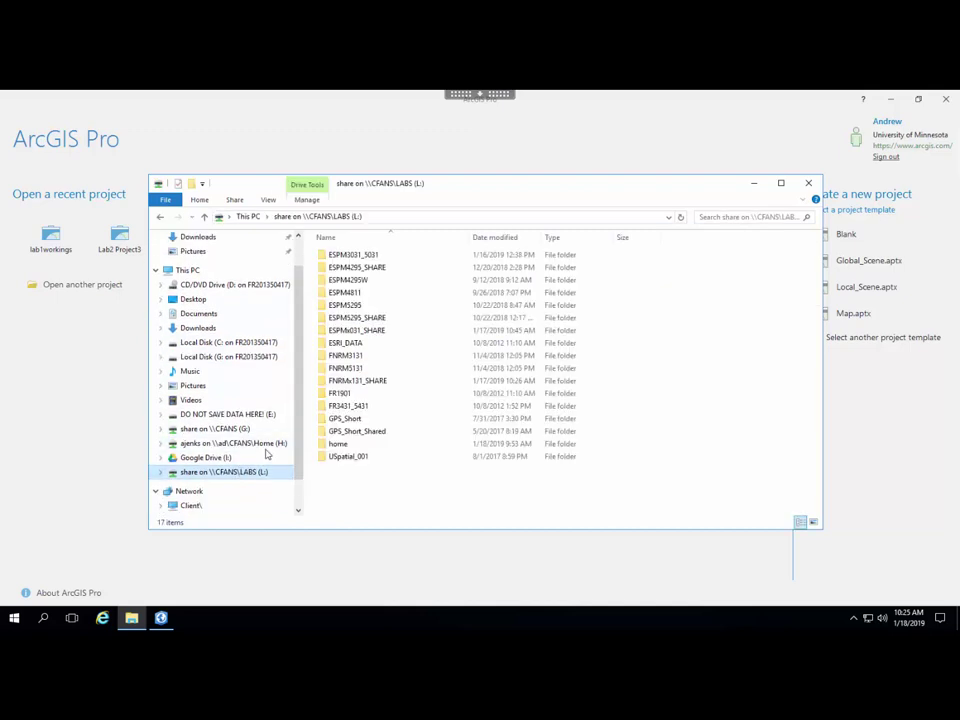
Copy the Lab1 folder from the FNRM3131 course folder.
double_click(345, 357)
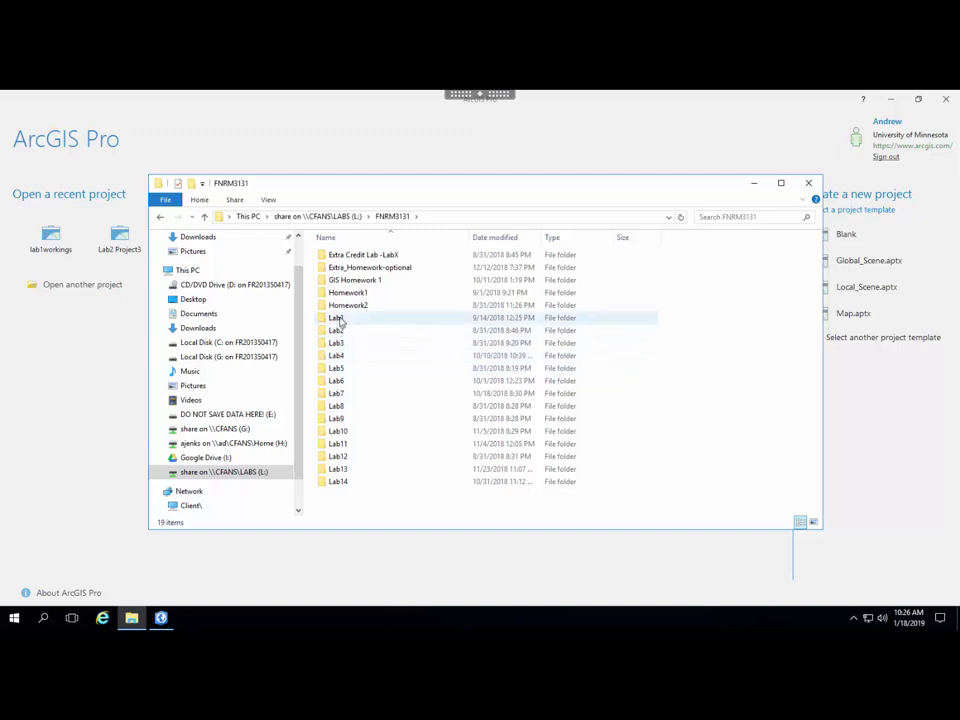
right_click(340, 320)
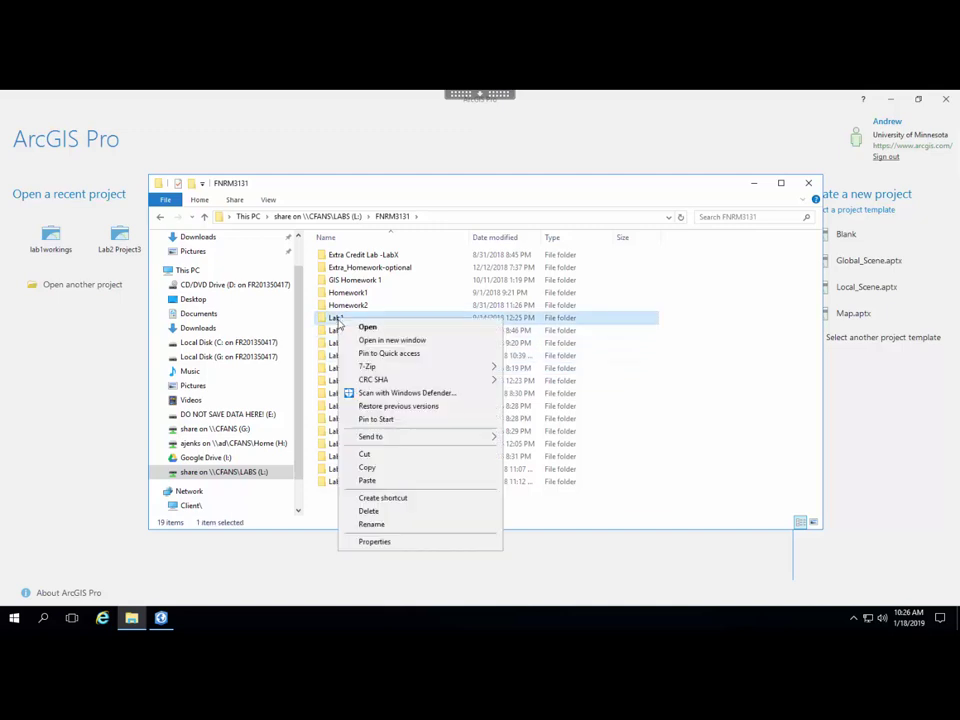
left_click(367, 469)
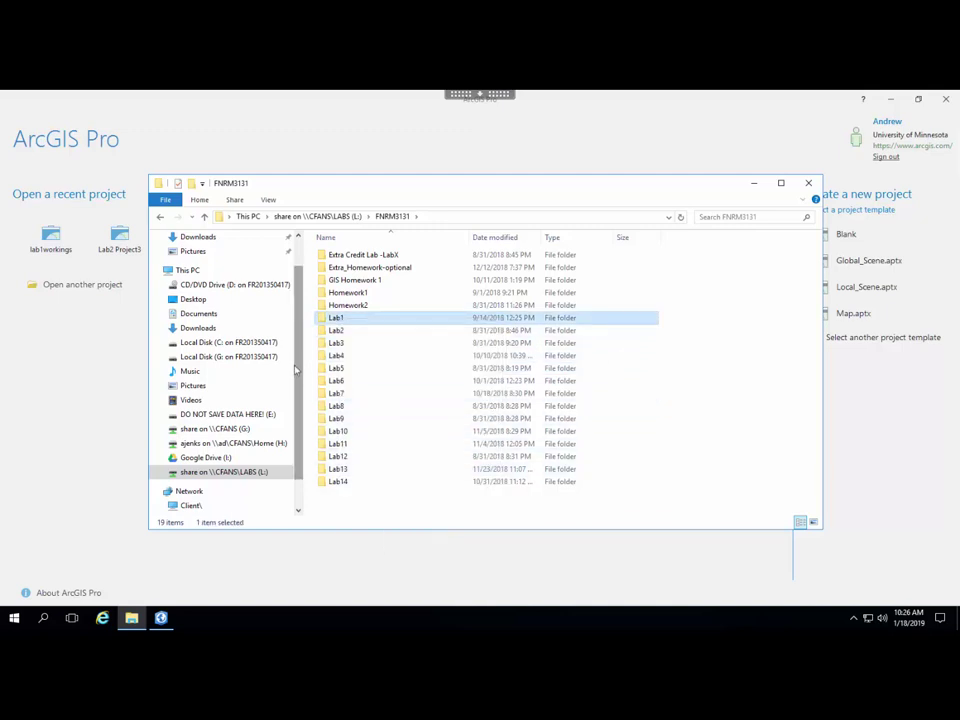
Navigate to the home folder on the L: drive via the personal user folder.
left_click(330, 216)
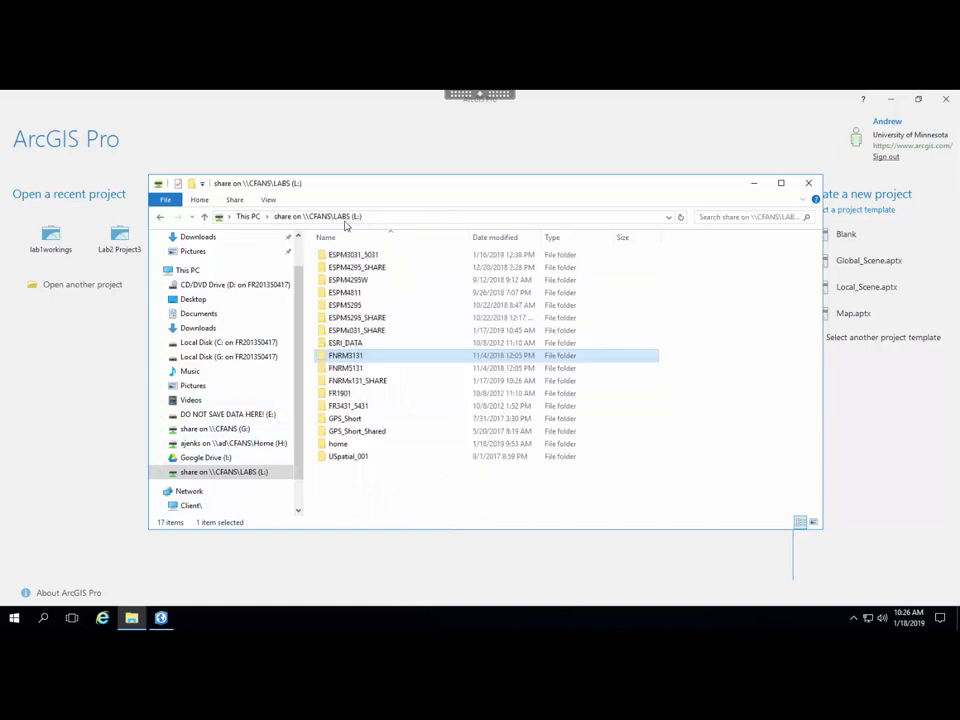
left_click(337, 445)
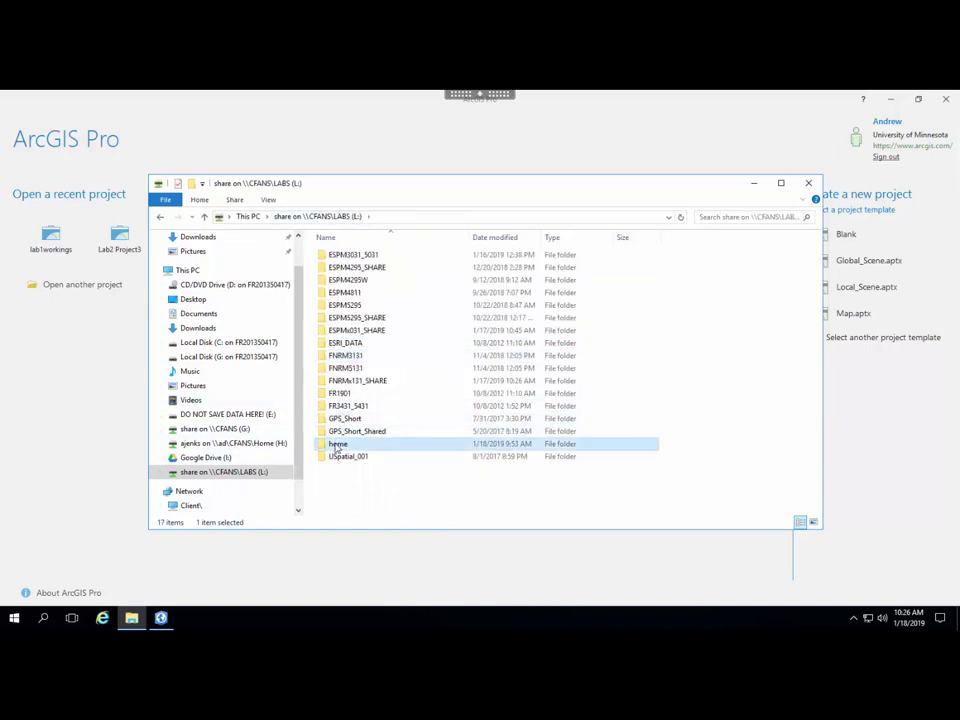
left_click(337, 444)
double_click(322, 449)
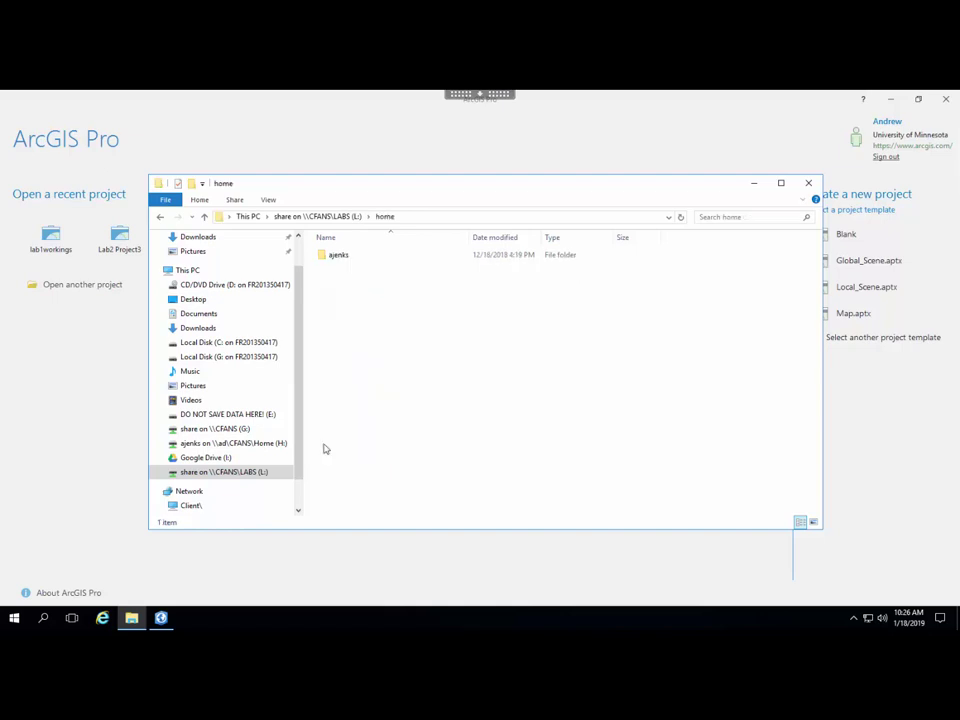
double_click(340, 255)
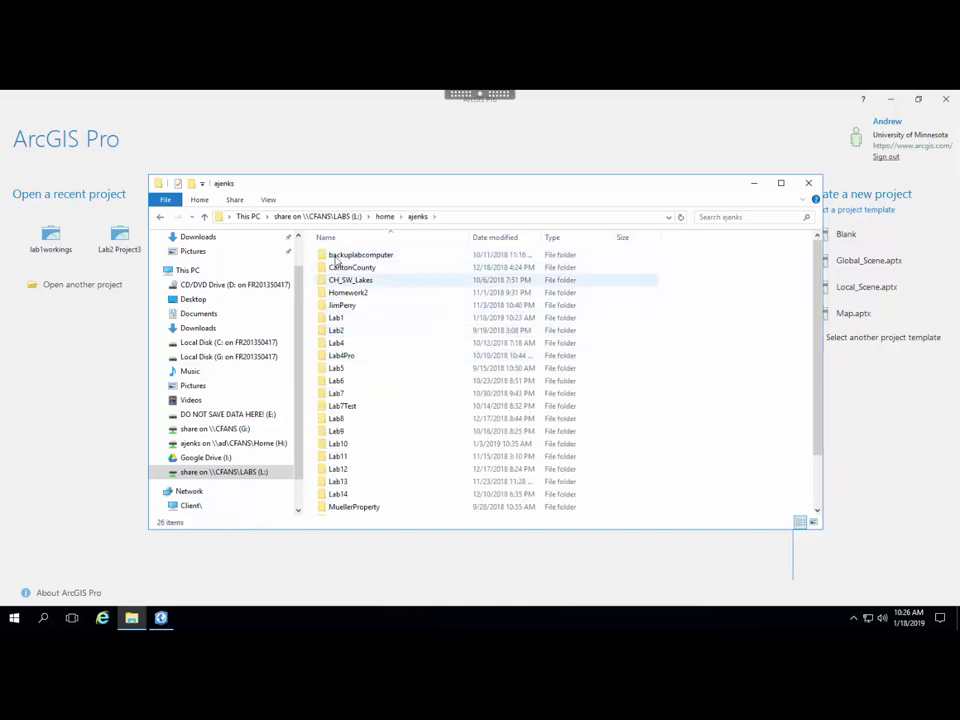
left_click(383, 216)
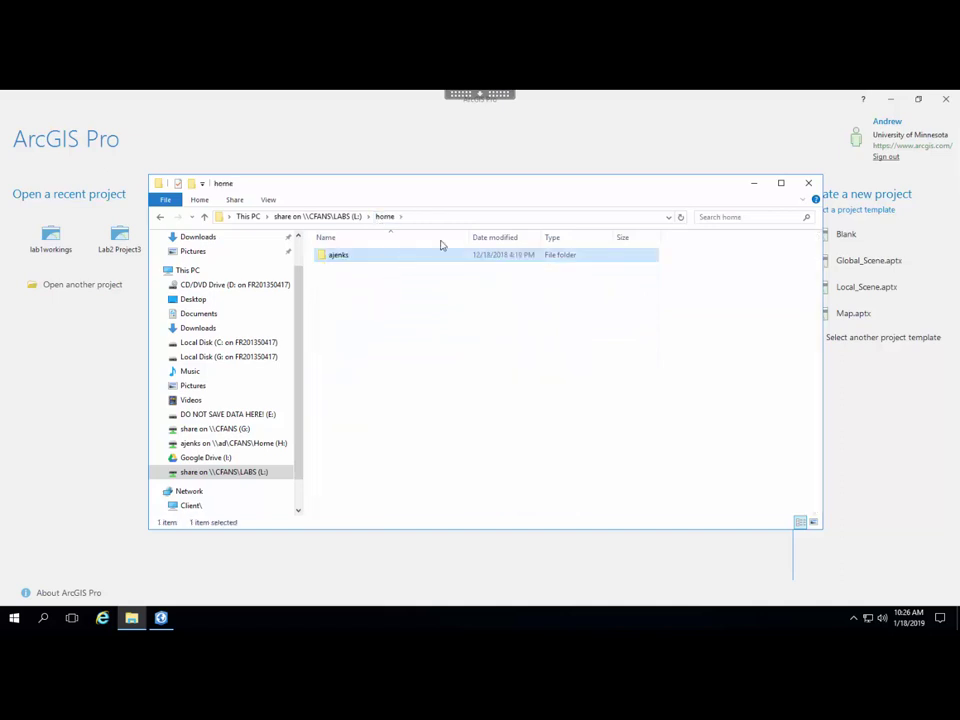
Close File Explorer and start a new project from the Blank template.
left_click(808, 186)
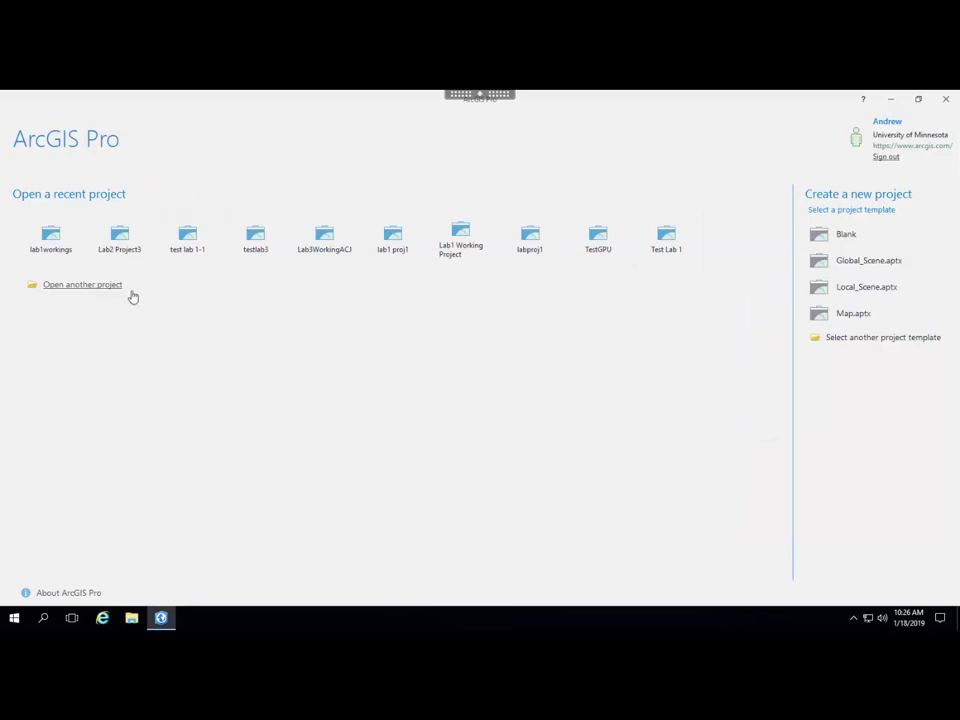
left_click(846, 235)
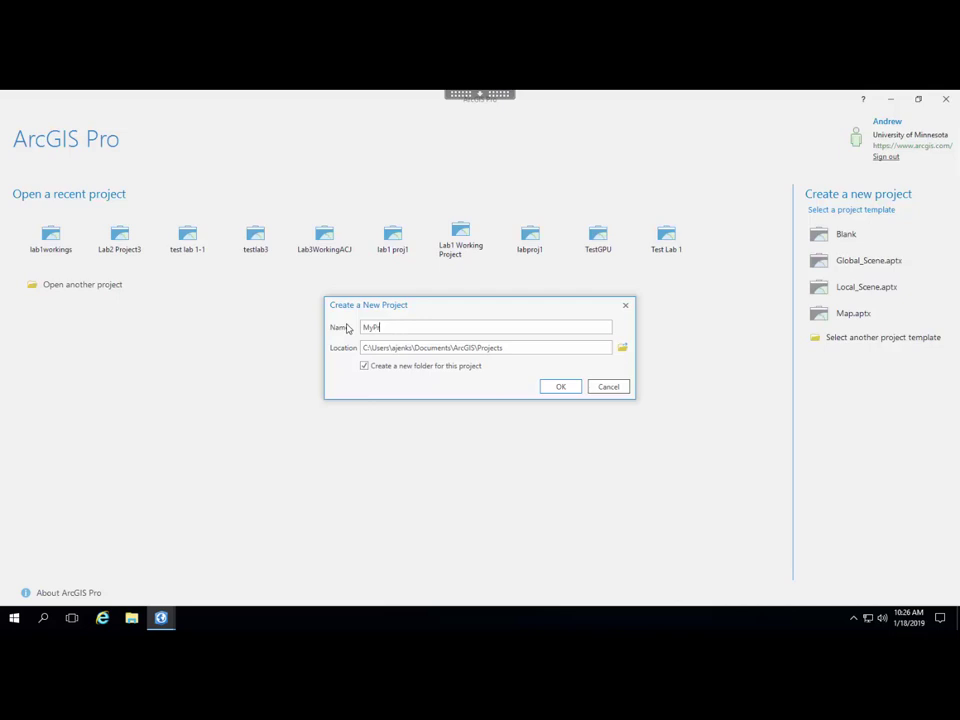
Replace the default project name with lab1workingstart.
key("BackSpace")
type("lab1workingstart")
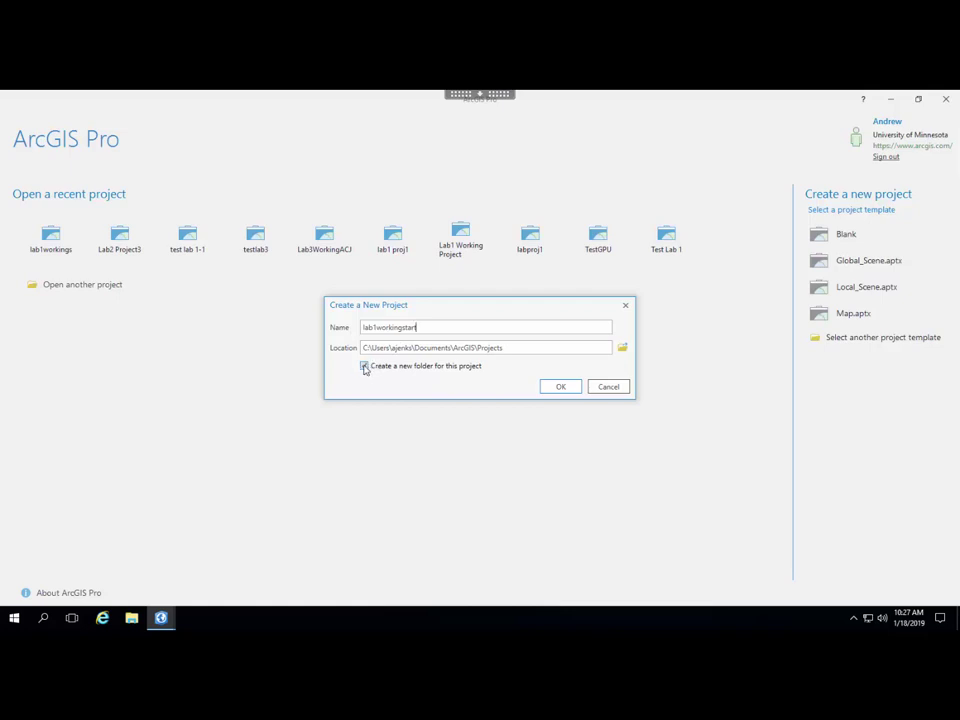
Set the project location to Lab1 inside the user's home folder on L:.
left_click(621, 348)
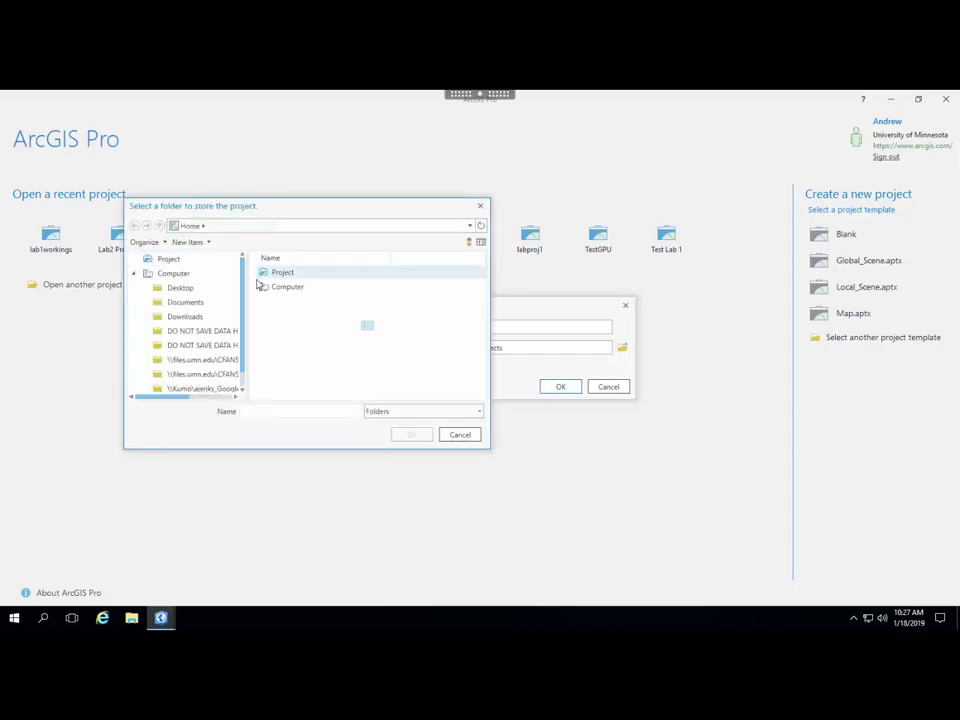
scroll(230, 300, "down", 1)
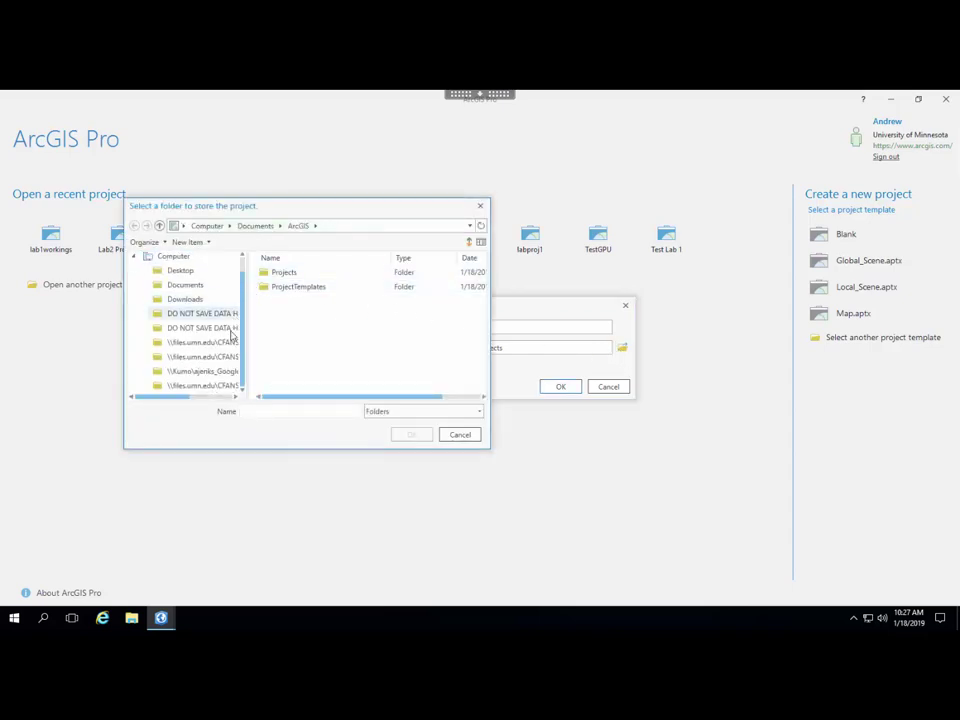
left_click(220, 387)
scroll(295, 340, "down", 1)
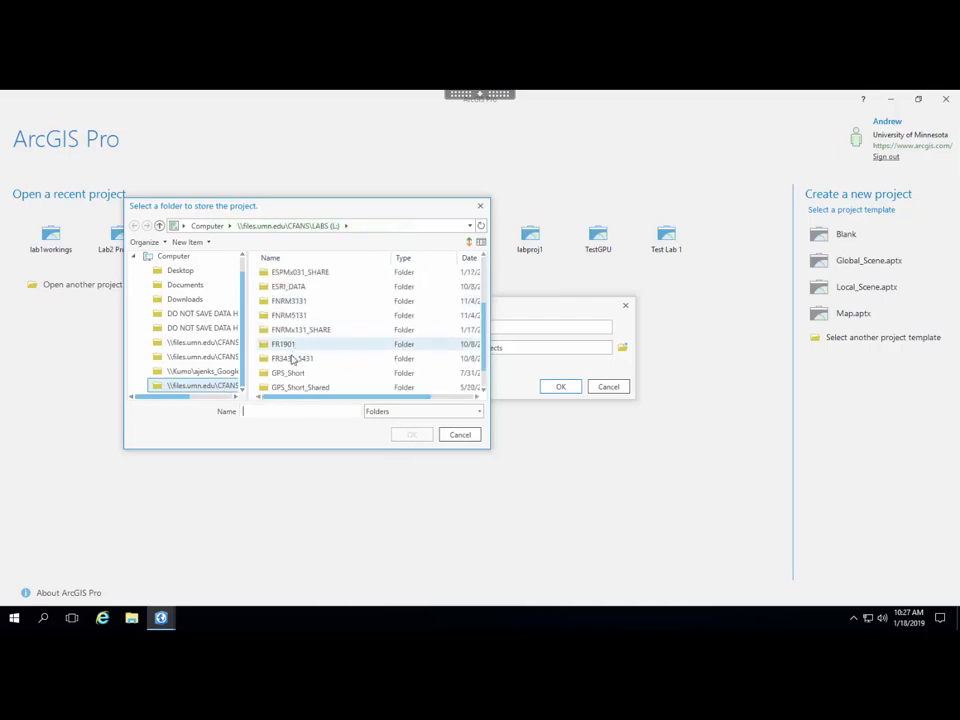
scroll(300, 356, "down", 1)
left_click(281, 372)
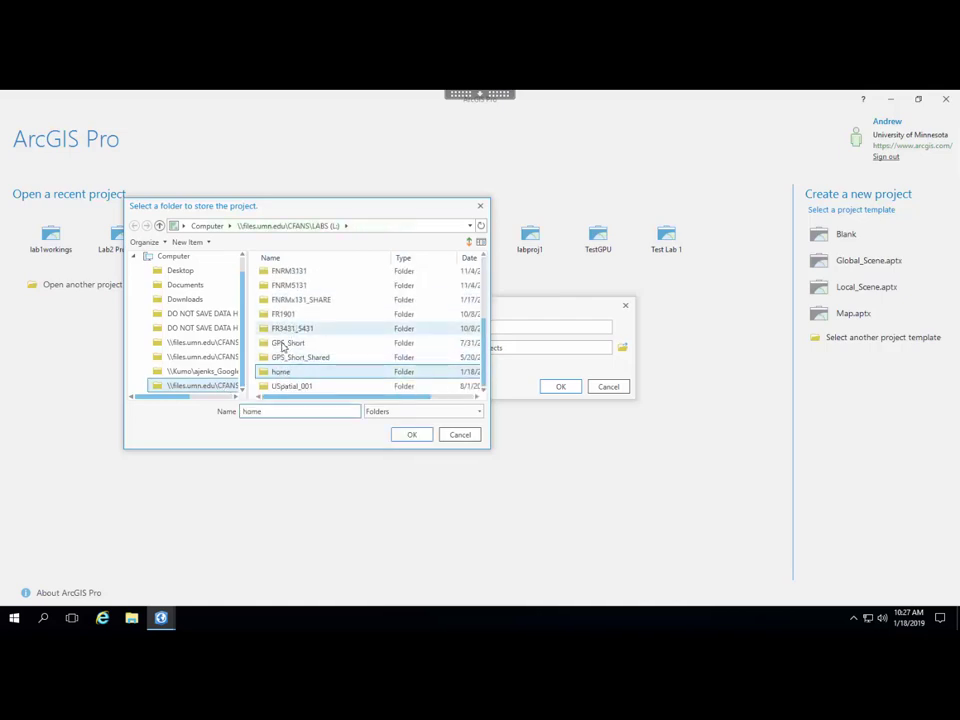
double_click(280, 372)
left_click(281, 273)
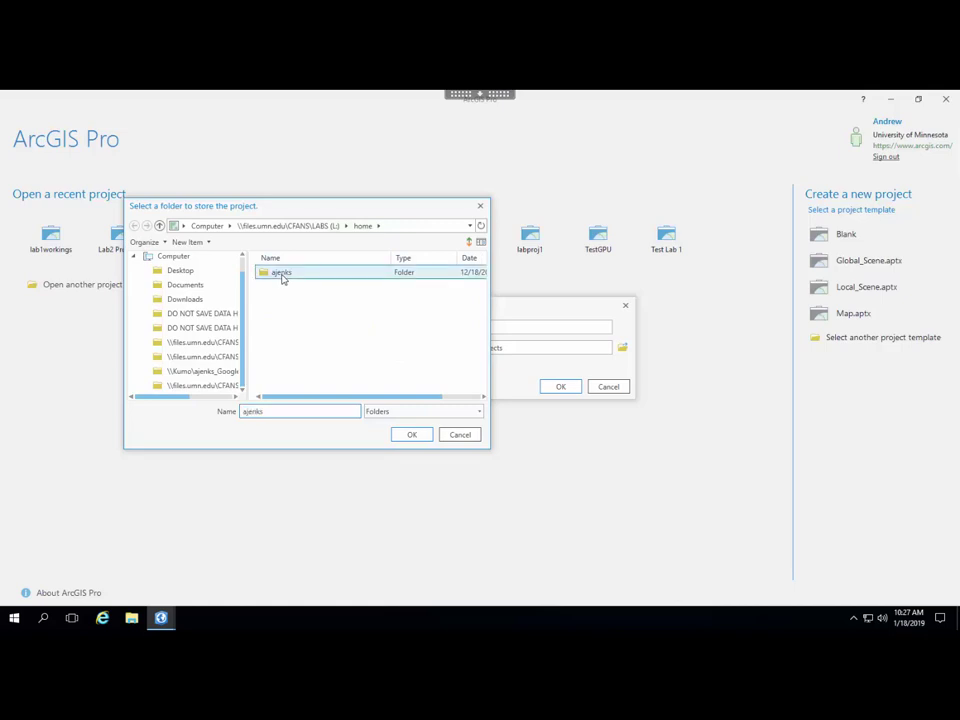
double_click(281, 274)
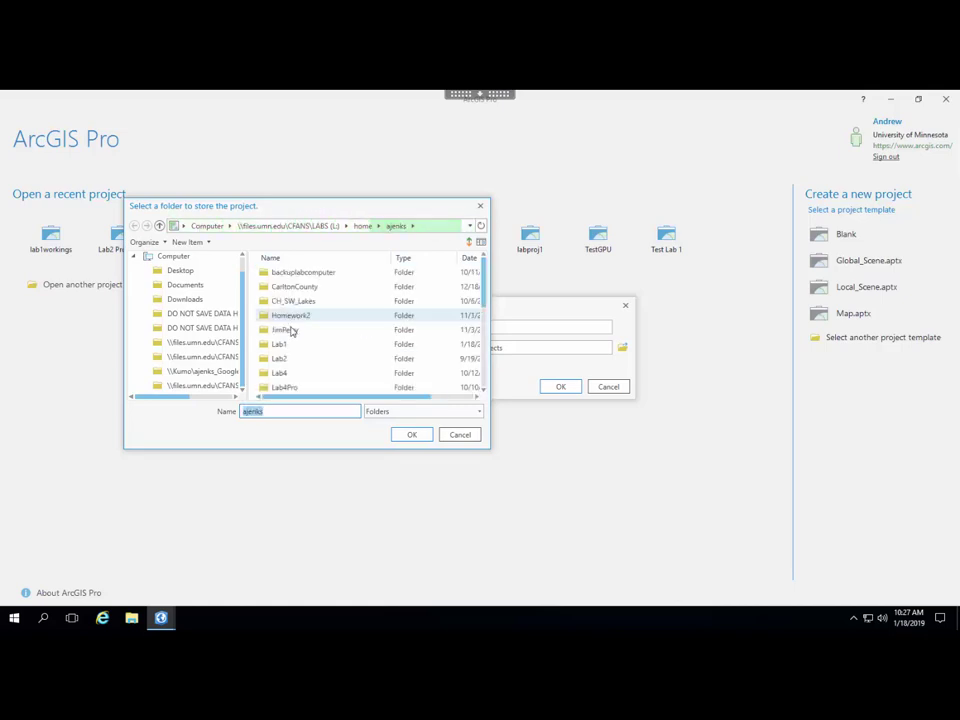
left_click(282, 345)
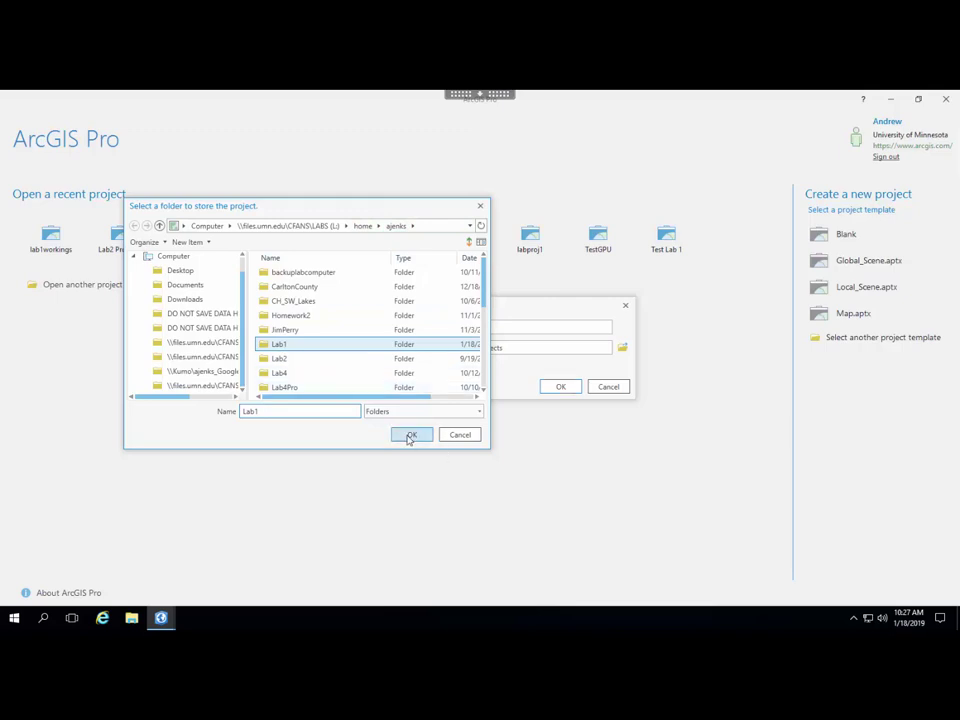
left_click(410, 436)
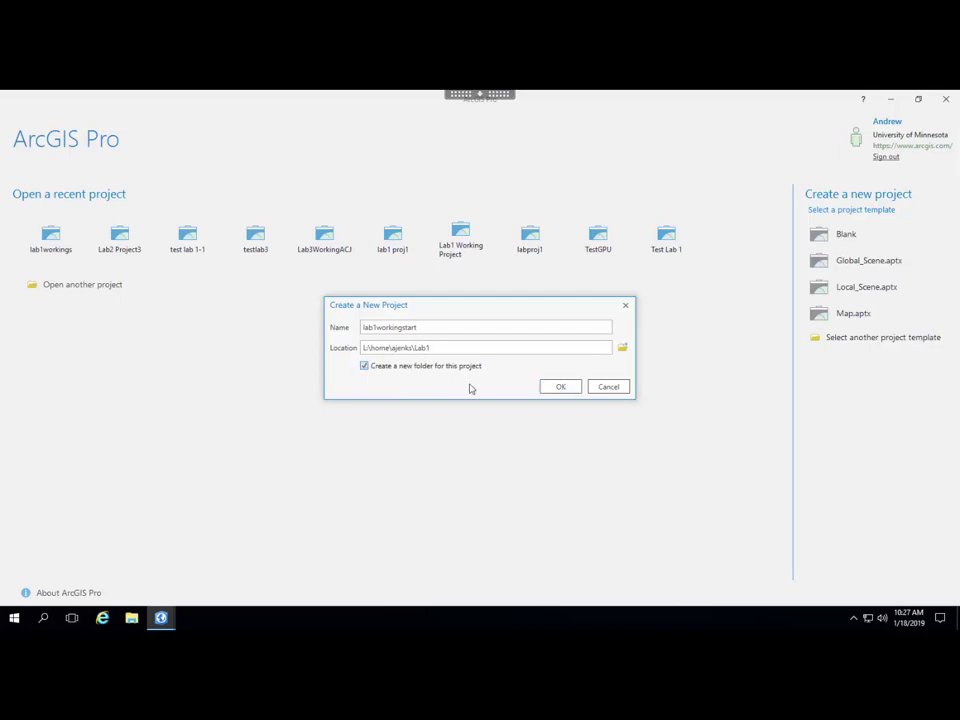
Create the lab1workingstart project in the Lab1 folder.
left_click(561, 388)
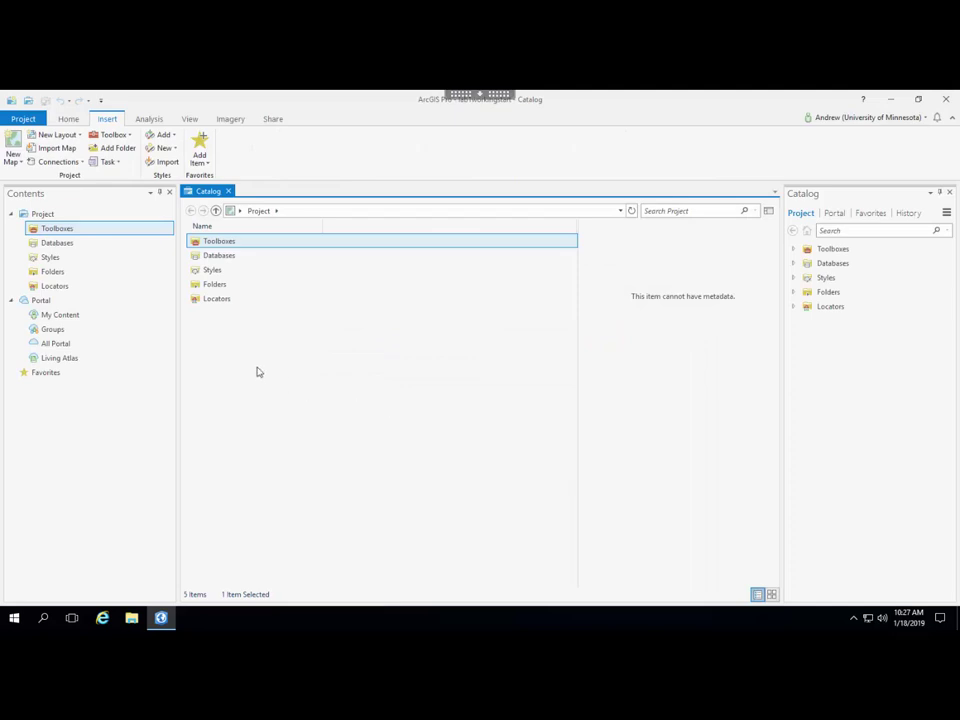
Close the Catalog view, auto-hide the Catalog pane, and show the Insert tab's New Map options.
left_click(228, 192)
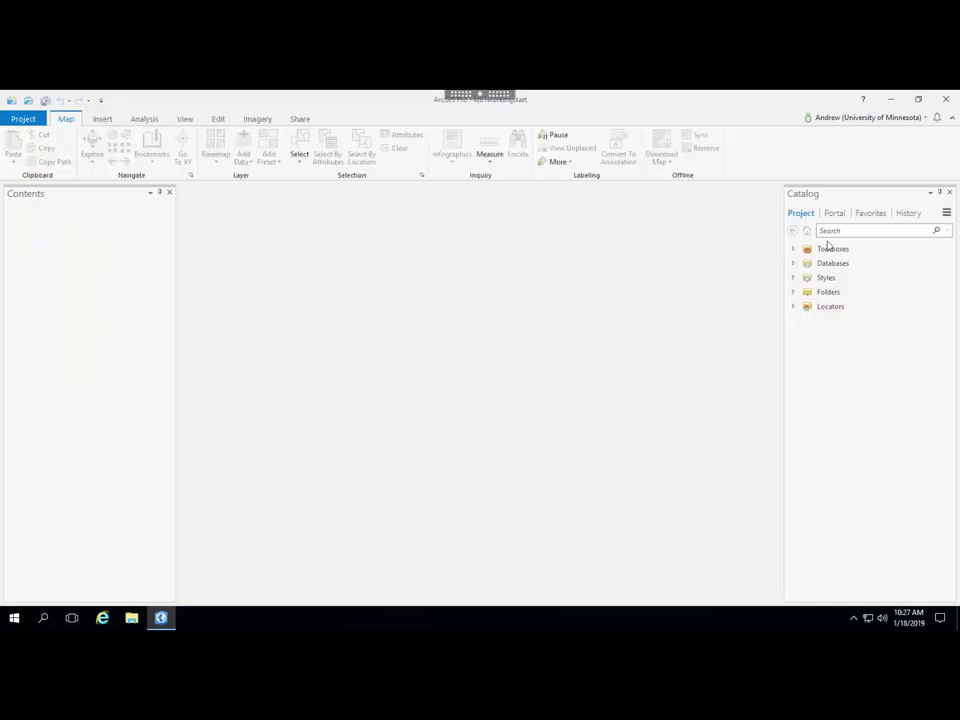
left_click(941, 194)
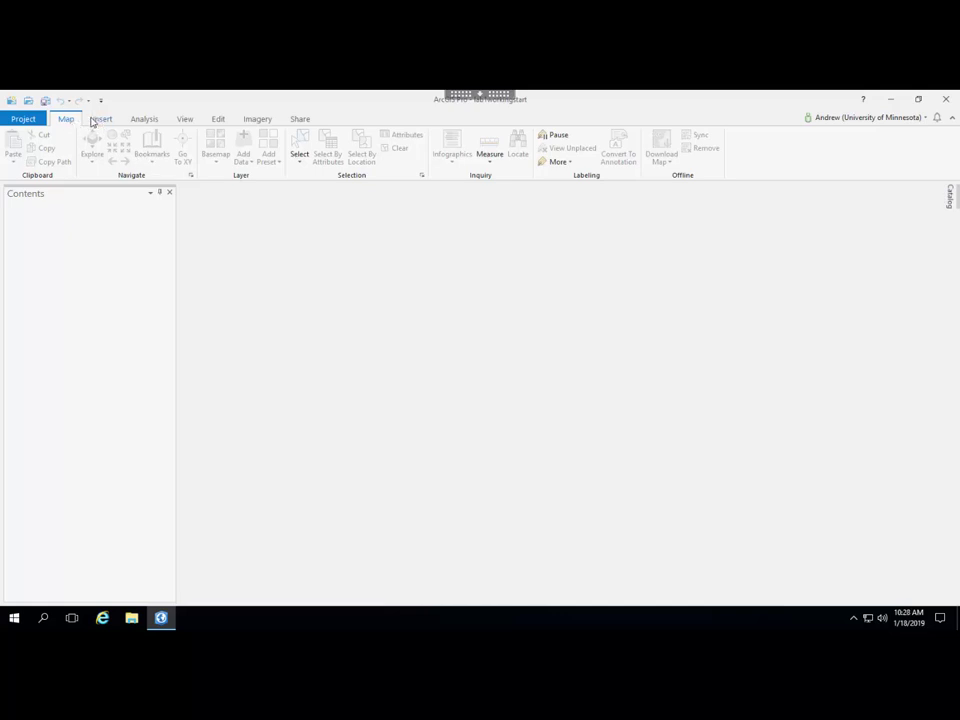
left_click(102, 119)
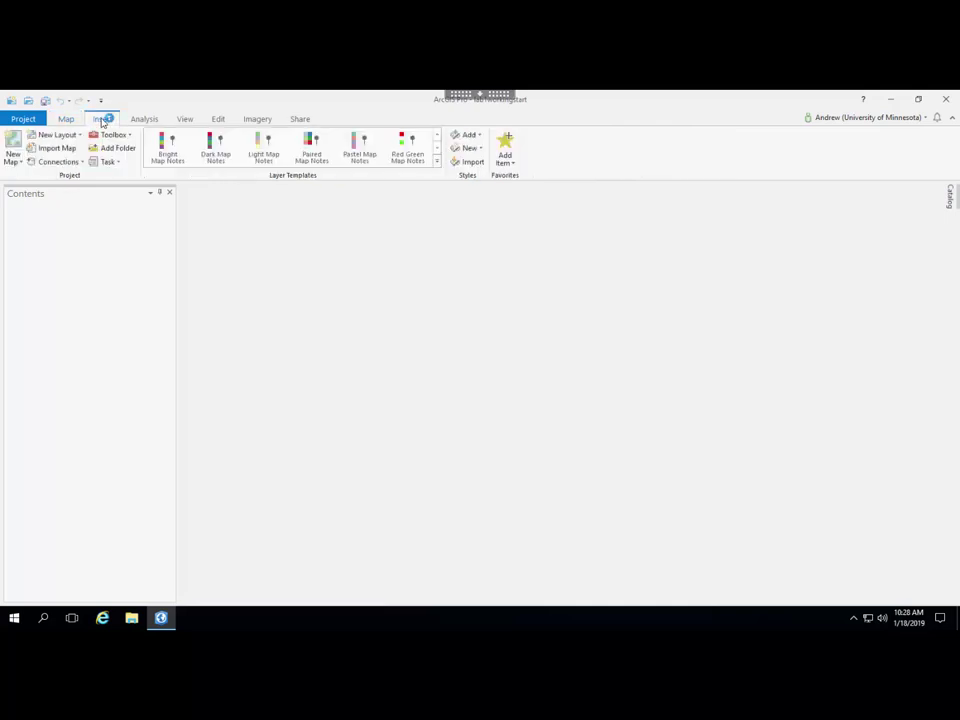
left_click(12, 160)
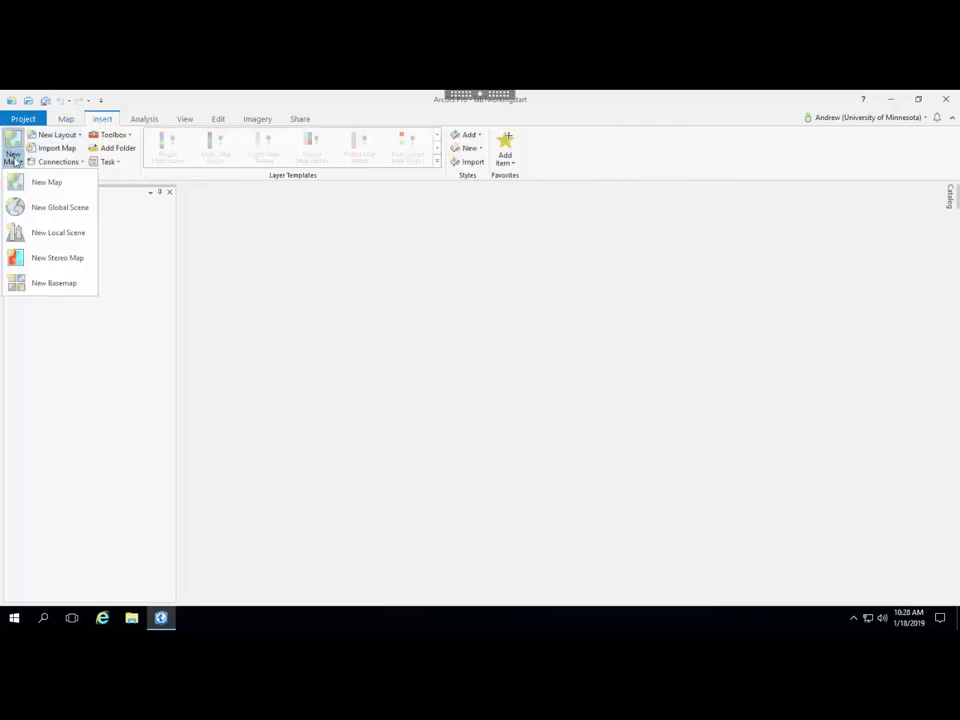
Create a new map and delete its World Topographic Map and World Hillshade basemap layers.
left_click(30, 182)
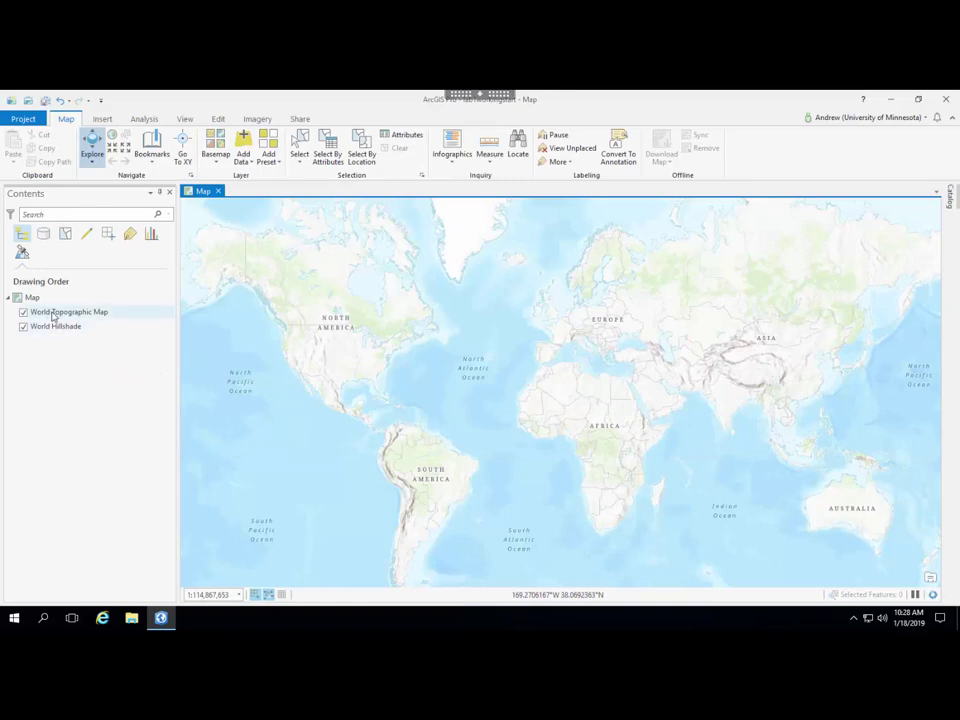
left_click(53, 316)
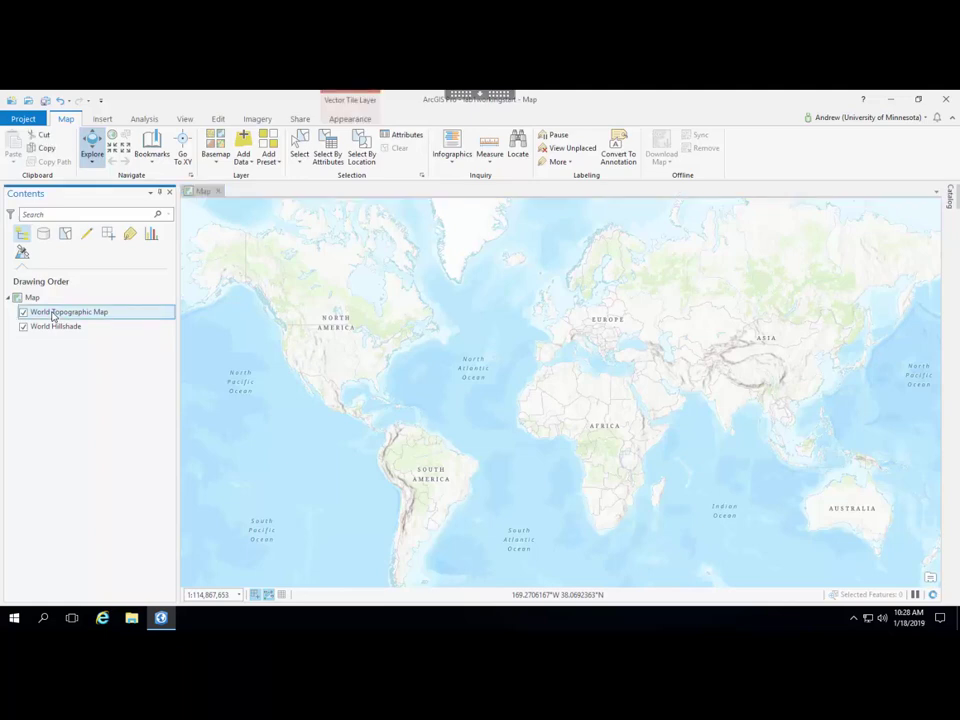
key("Delete")
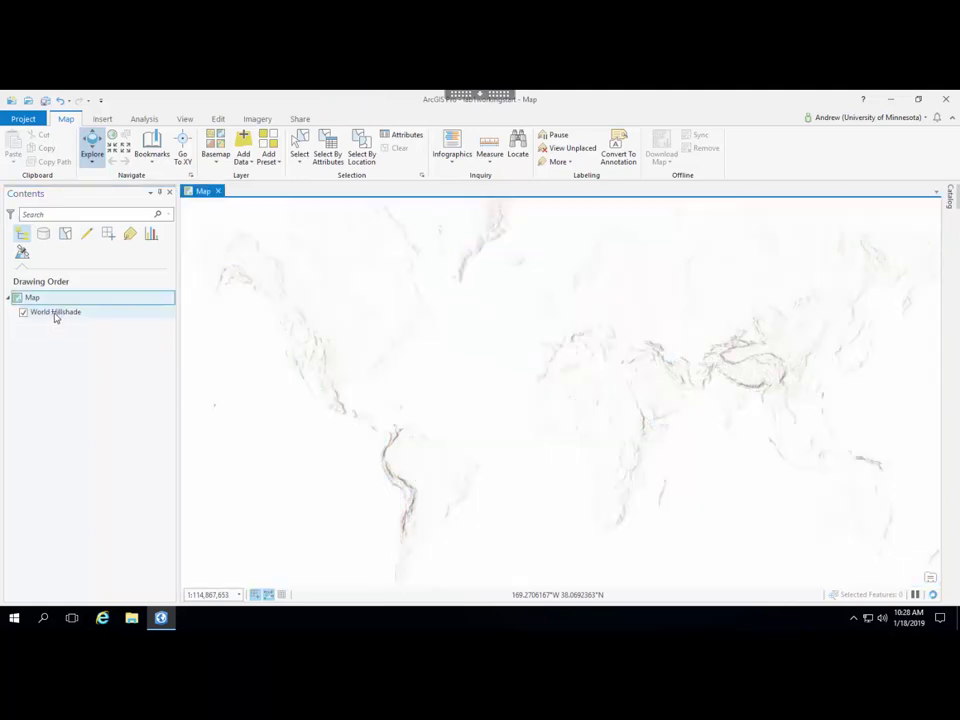
key("Delete")
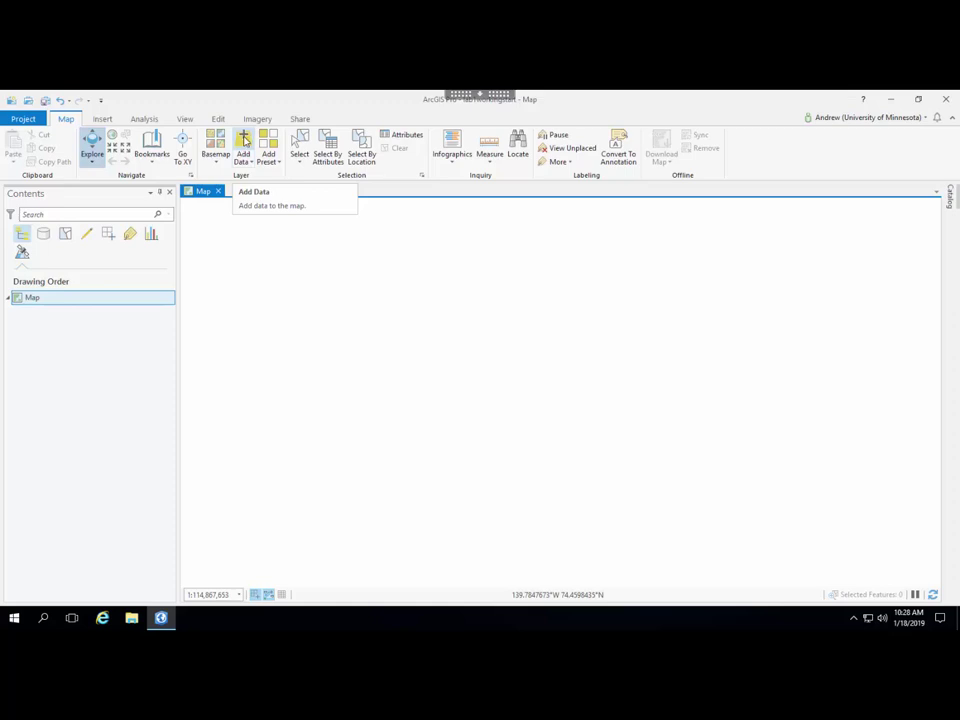
Add lakes.shp and roads.shp from the Lab1 folder to the map.
left_click(244, 141)
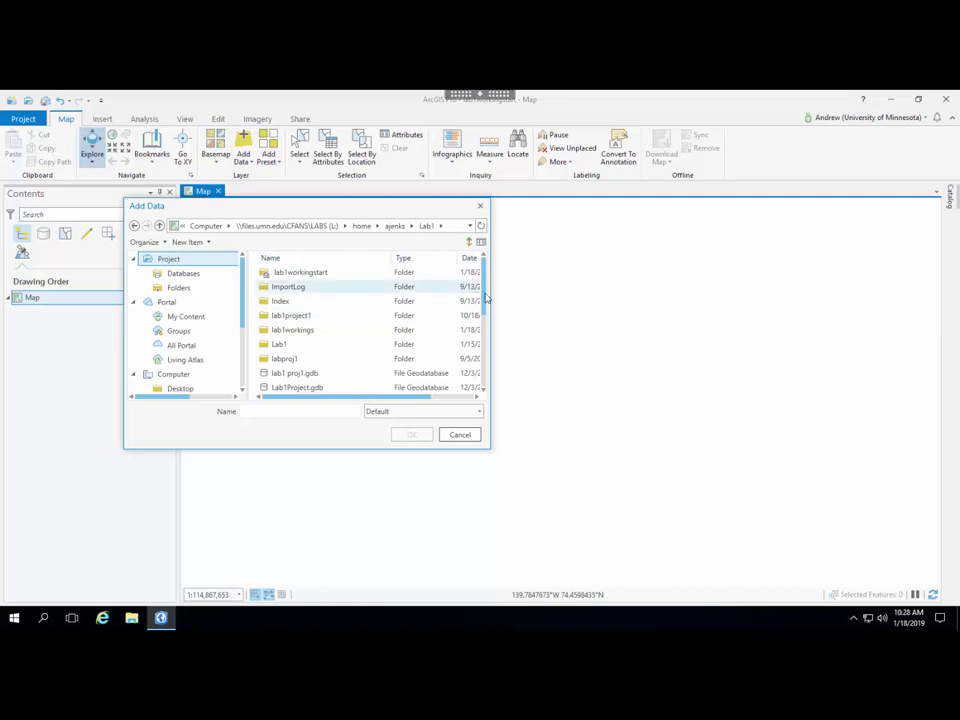
scroll(486, 300, "down", 1)
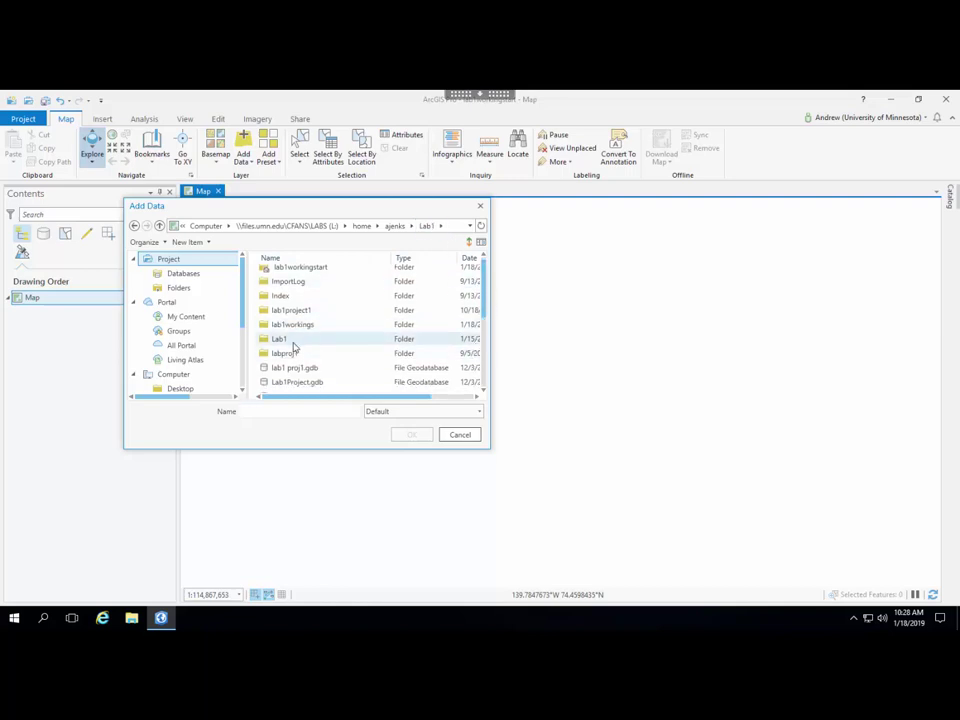
scroll(484, 391, "down", 3)
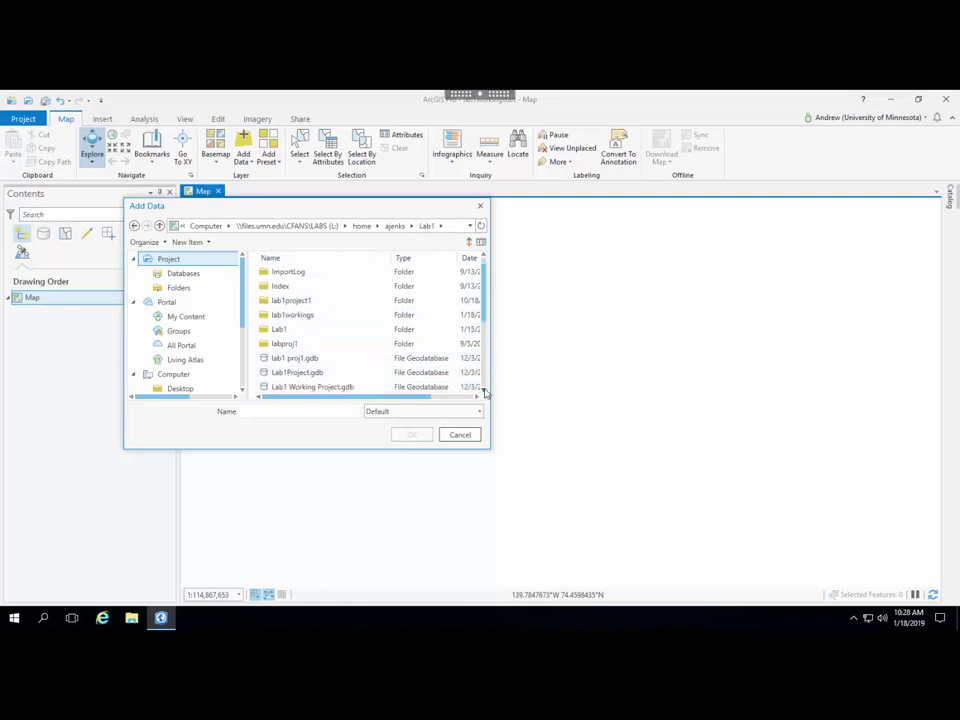
scroll(484, 391, "down", 3)
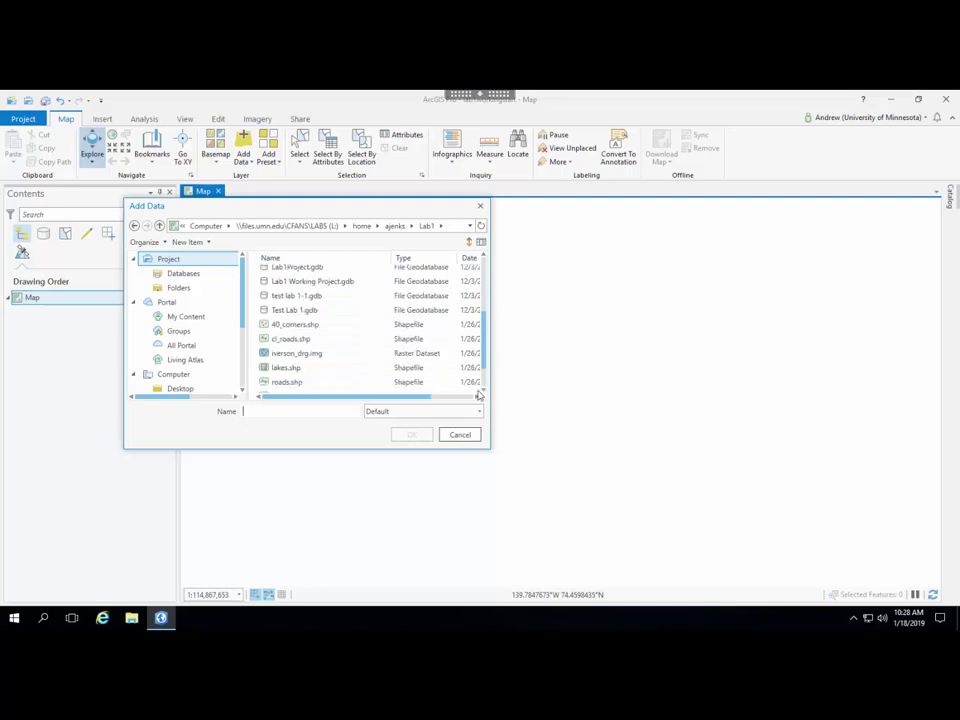
left_click(283, 368)
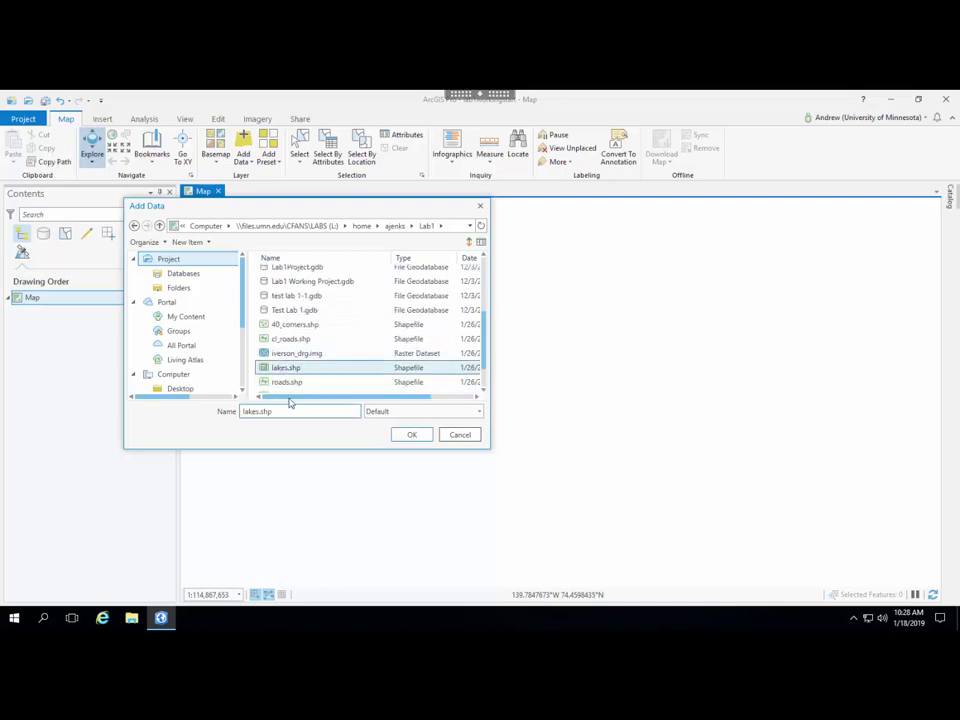
left_click(278, 382, "ctrl")
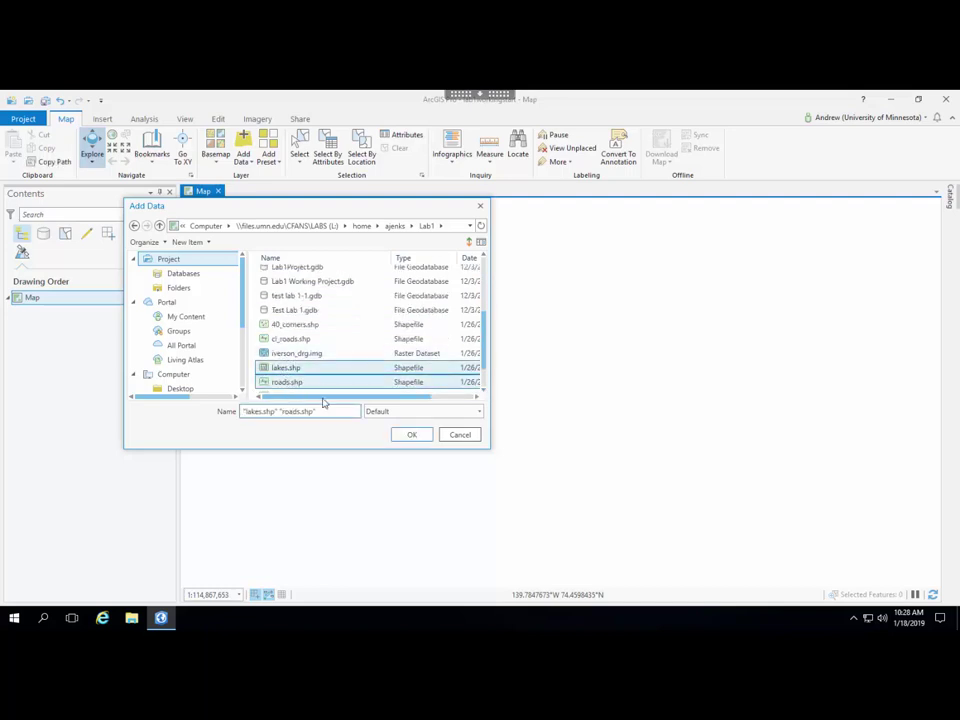
left_click(411, 436)
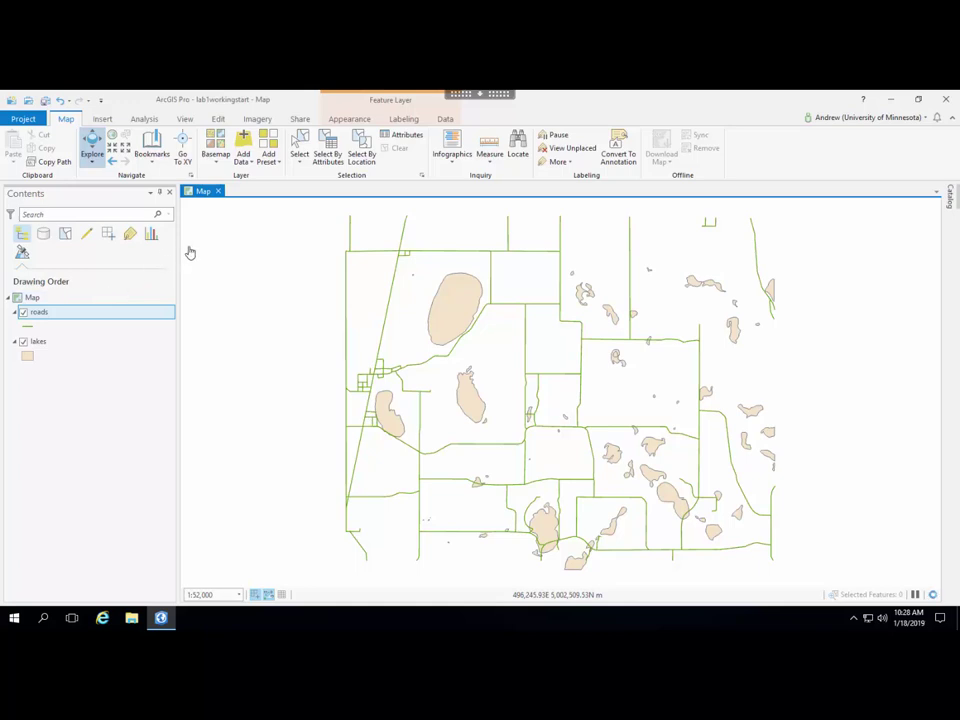
Save the project now showing the roads and lakes layers.
left_click(45, 102)
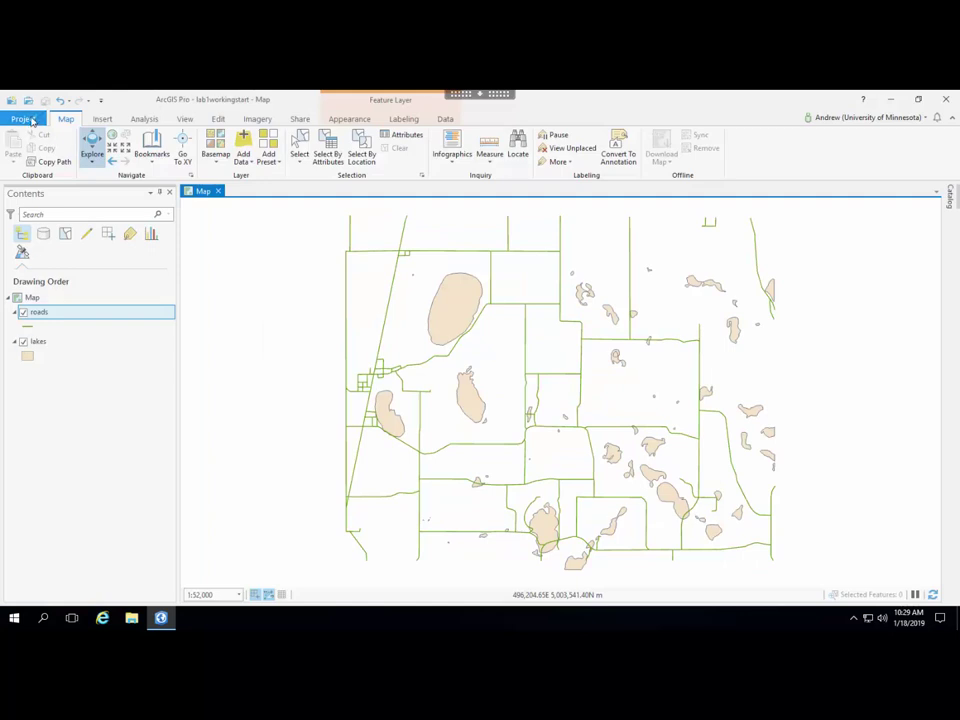
Exit ArcGIS Pro and sign out of the remote Windows session via Ctrl+Alt+Del.
left_click(32, 120)
left_click(18, 428)
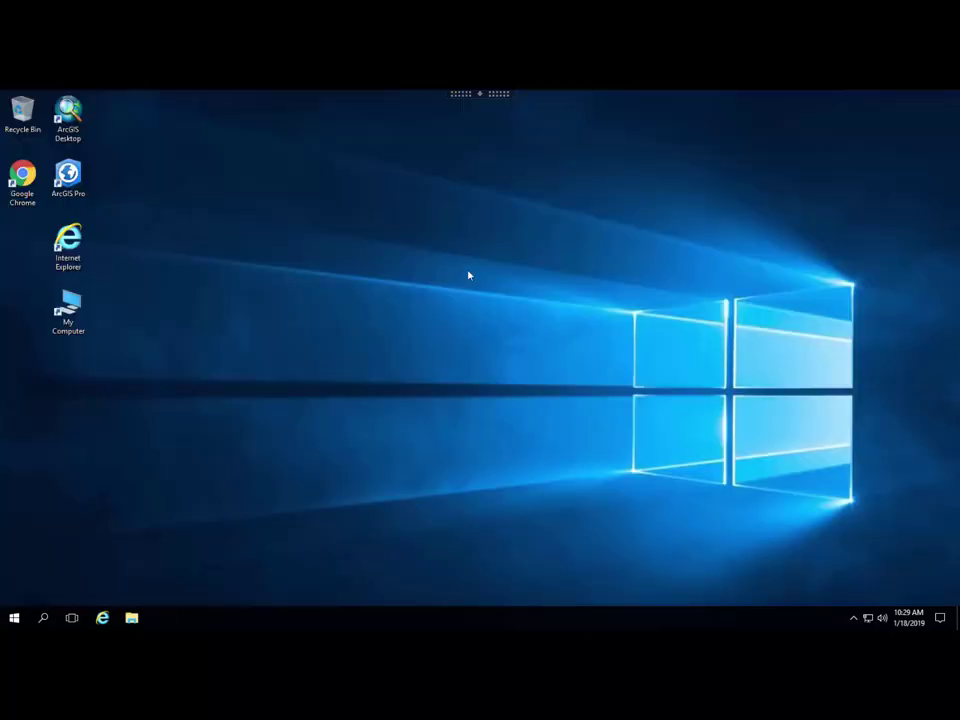
left_click(479, 97)
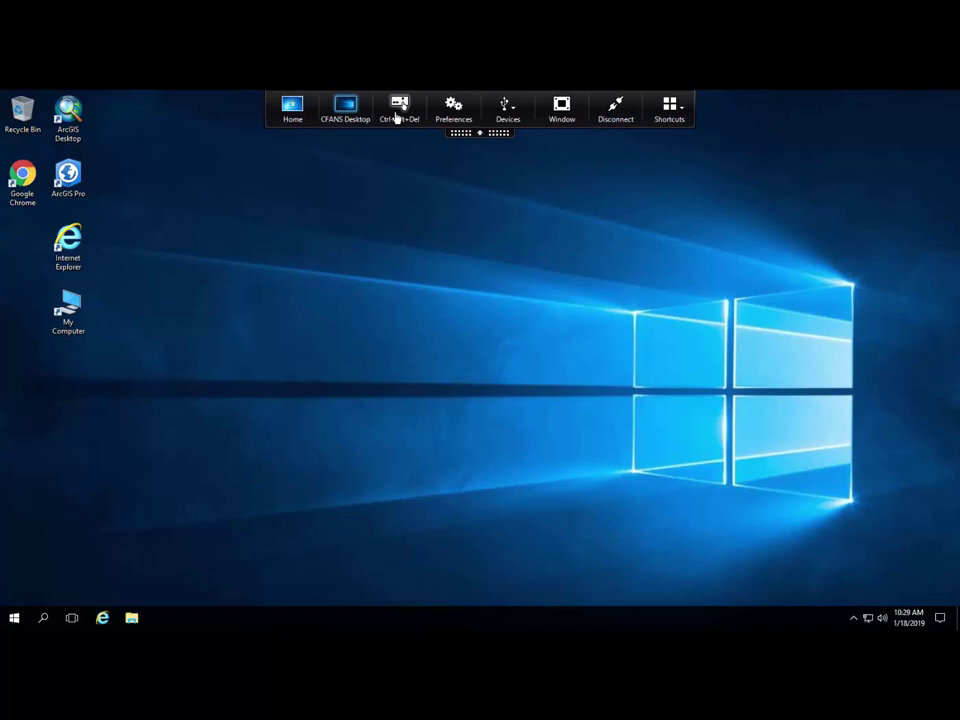
left_click(395, 120)
left_click(447, 305)
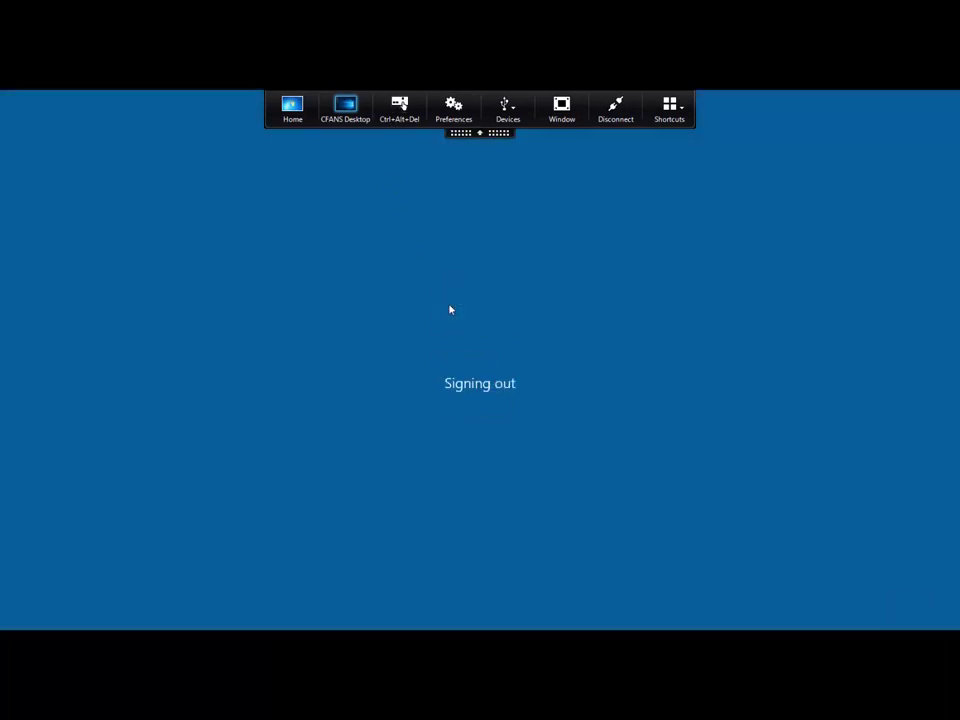